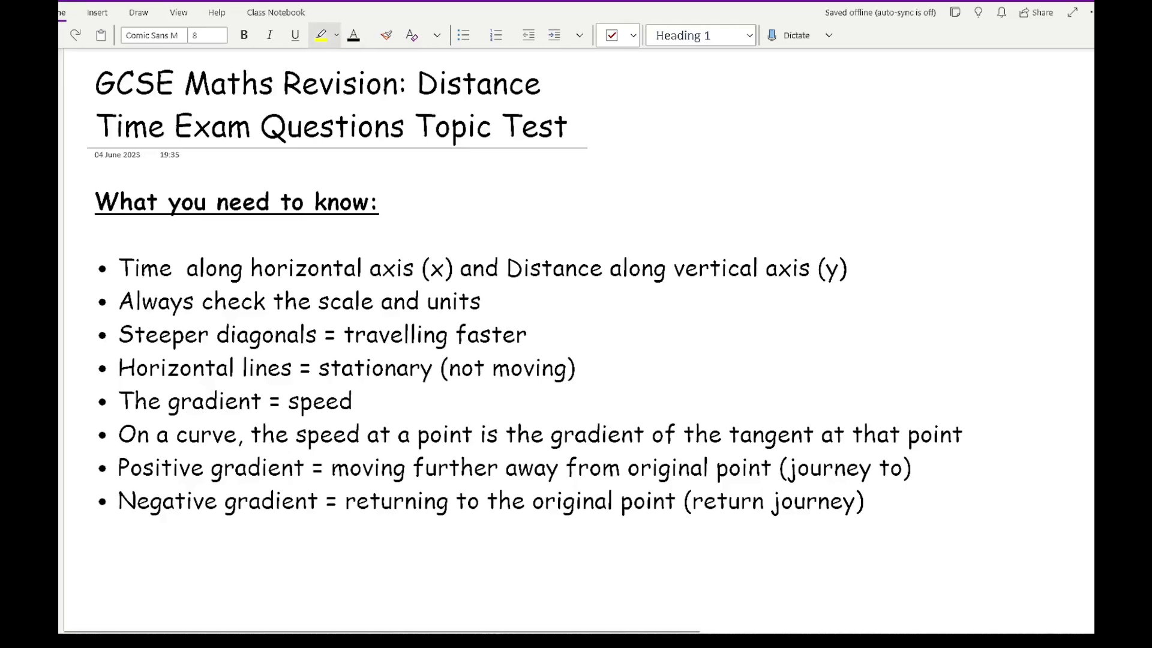
Switch to the Draw tab to bring up the inking pens.
click(138, 12)
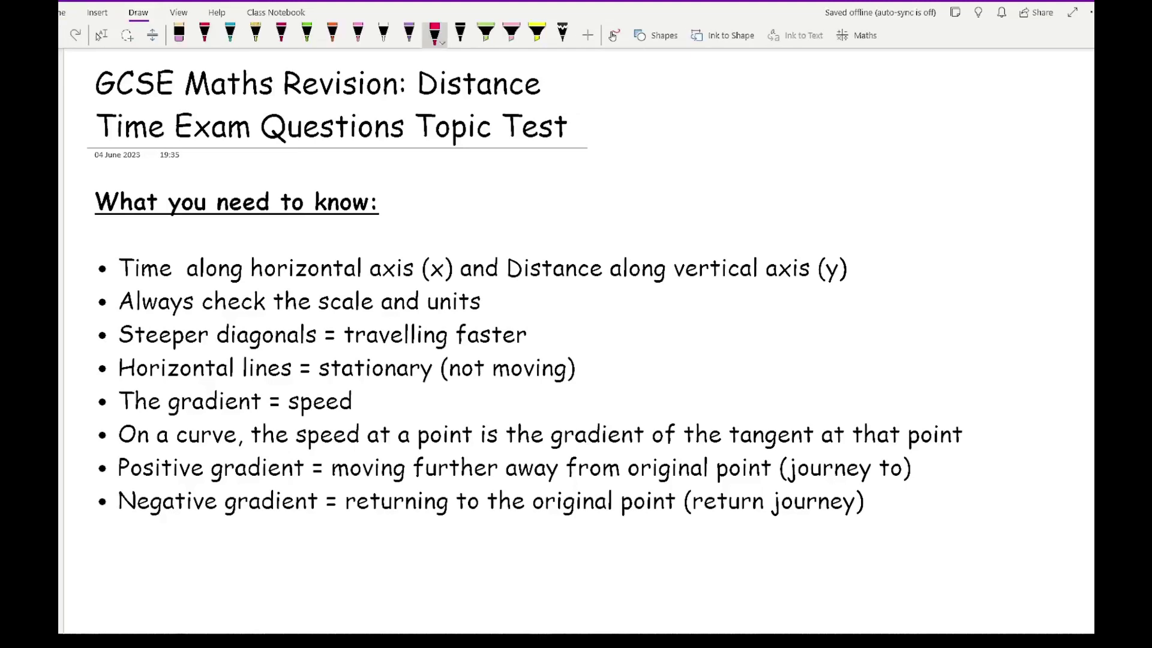
Draw black axes beside the title, labelled Time and Distance.
click(460, 35)
mouse_move(739, 96)
mouse_down()
mouse_move(739, 204)
mouse_move(886, 206)
mouse_move(907, 214)
mouse_move(897, 231)
mouse_up()
drag(911, 220, 939, 229)
drag(687, 93, 686, 107)
drag(698, 94, 702, 99)
mouse_move(714, 75)
mouse_down()
mouse_move(731, 93)
mouse_move(763, 77)
mouse_up()
Draw the red distance curve from an origin labelled 0.
click(434, 34)
mouse_move(742, 201)
mouse_down()
mouse_move(790, 117)
mouse_move(819, 112)
mouse_move(859, 226)
mouse_up()
drag(732, 212, 733, 213)
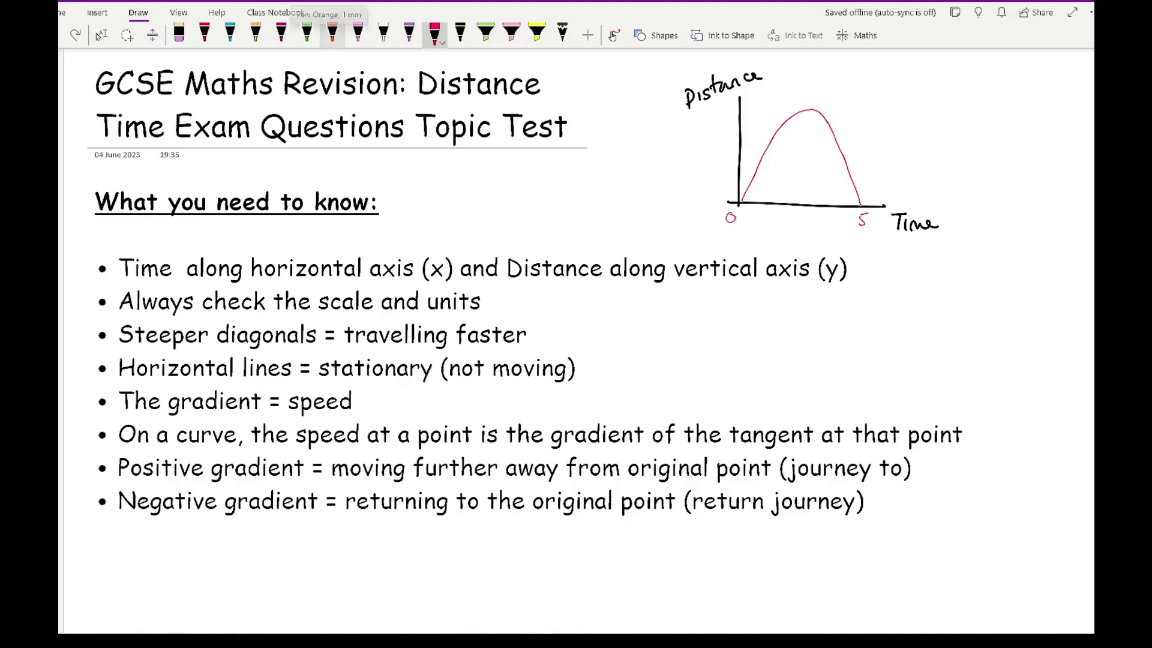
Mark a point on the curve in orange, with a dashed line down to time 4.
click(331, 33)
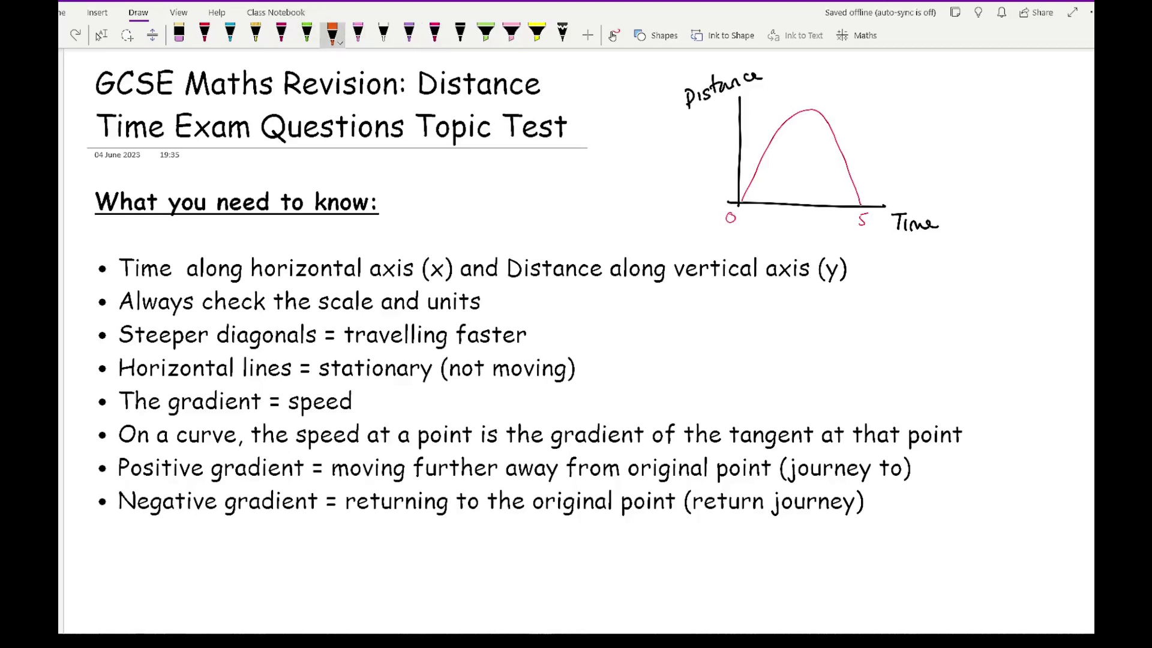
click(840, 155)
drag(840, 166, 839, 173)
drag(840, 175, 839, 181)
drag(839, 183, 845, 217)
drag(841, 210, 840, 223)
Draw a purple tangent through the point and label it 'gradient of the tangent.'.
click(409, 33)
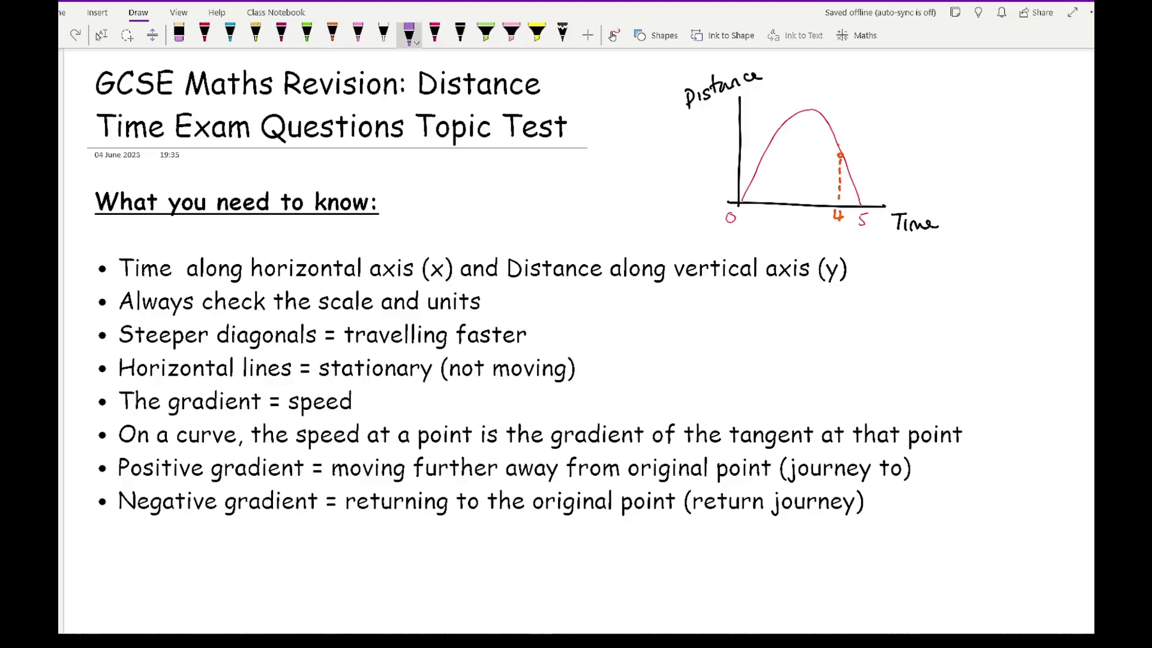
mouse_move(836, 135)
mouse_down()
mouse_move(848, 178)
mouse_move(883, 134)
mouse_move(879, 146)
mouse_move(906, 130)
mouse_move(917, 138)
mouse_move(917, 120)
mouse_move(980, 112)
mouse_up()
mouse_move(918, 149)
mouse_down()
mouse_move(920, 163)
mouse_move(969, 155)
mouse_move(978, 170)
mouse_move(1005, 128)
mouse_move(1011, 150)
mouse_up()
click(1031, 151)
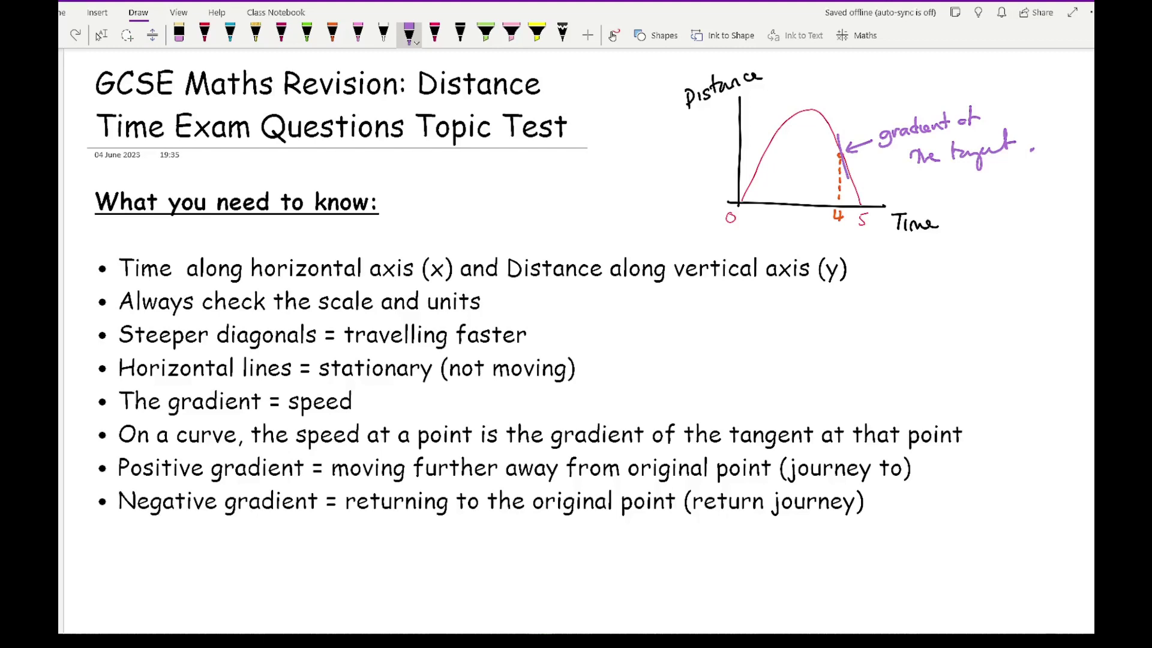
click(101, 35)
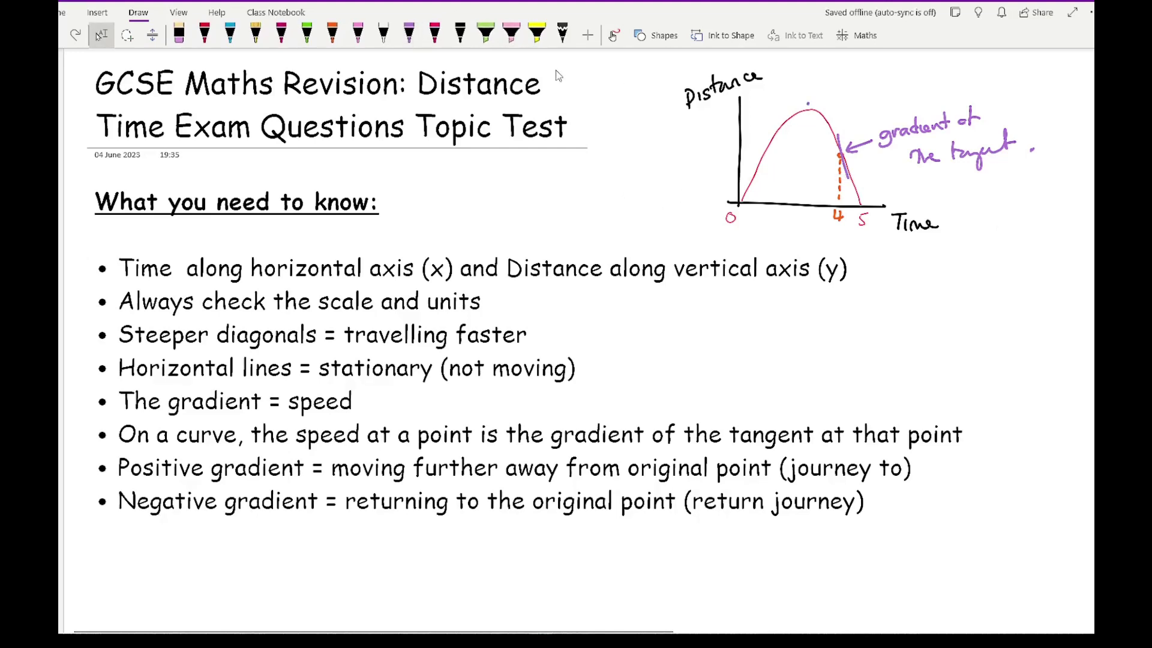
Add a purple dashed peak line and moving-away arrow, then a cyan arrow labelled returning.
drag(808, 117, 806, 211)
mouse_move(755, 96)
mouse_down()
mouse_move(745, 104)
mouse_move(795, 97)
mouse_move(770, 75)
mouse_move(799, 67)
mouse_move(818, 64)
mouse_move(817, 80)
mouse_move(864, 67)
mouse_up()
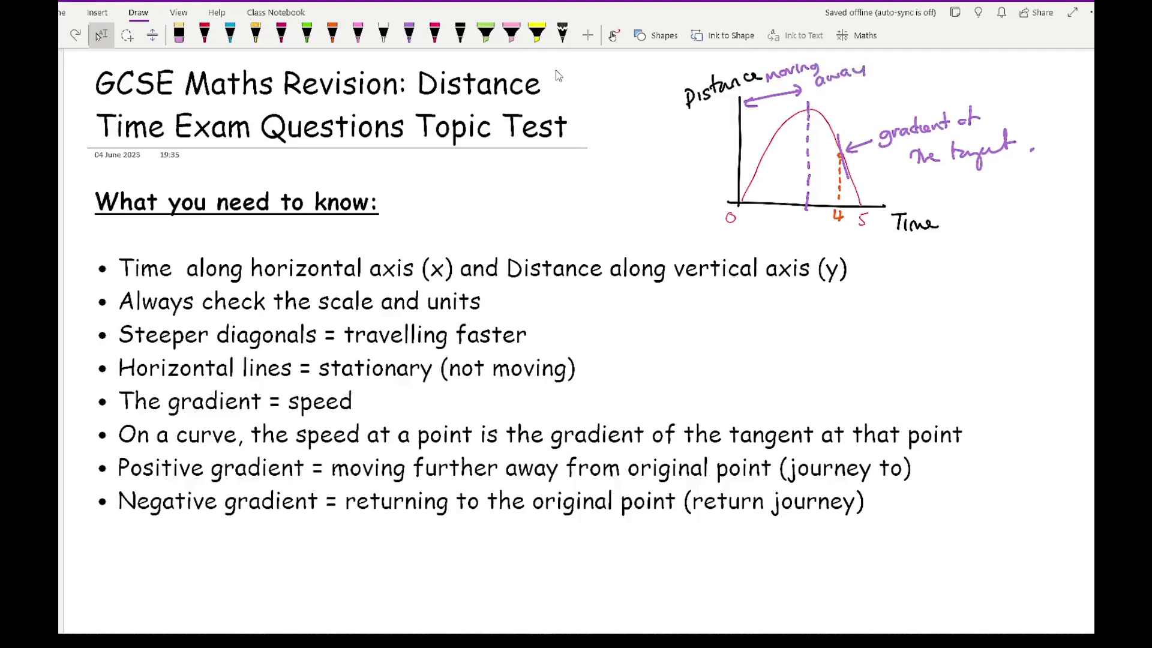
click(229, 35)
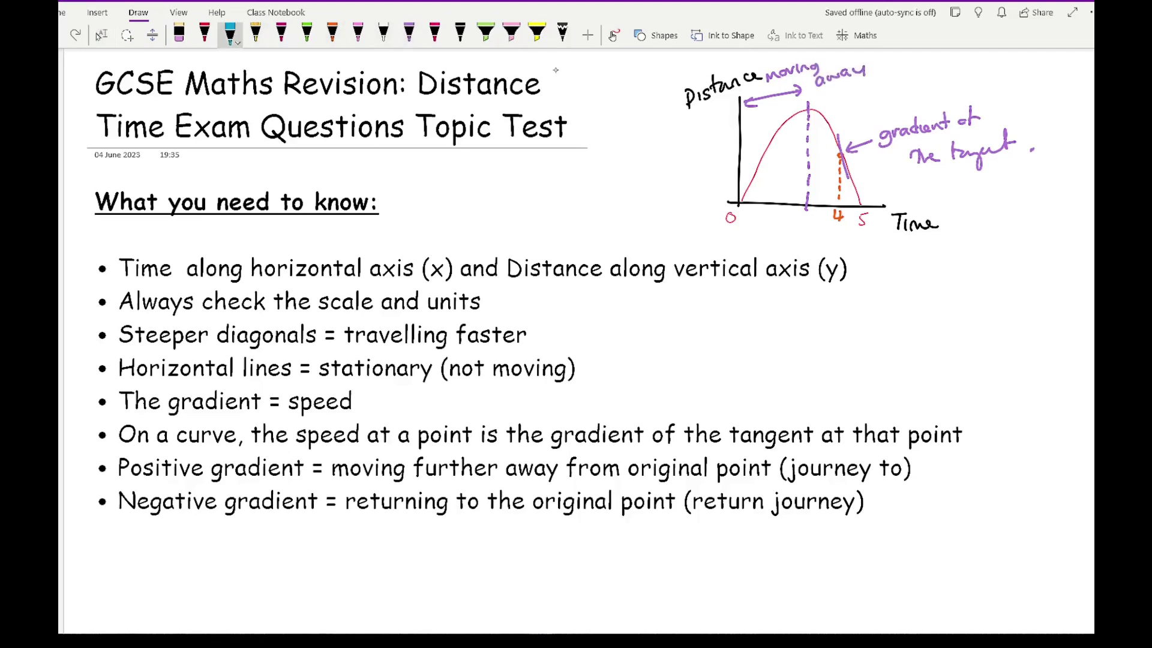
mouse_move(811, 103)
mouse_down()
mouse_move(881, 102)
mouse_move(823, 124)
mouse_move(862, 204)
mouse_up()
mouse_move(860, 93)
mouse_down()
mouse_move(900, 75)
mouse_move(911, 87)
mouse_move(928, 61)
mouse_move(938, 81)
mouse_move(978, 63)
mouse_up()
mouse_move(903, 90)
mouse_down()
mouse_move(966, 75)
mouse_move(971, 93)
mouse_move(1057, 69)
mouse_move(1058, 90)
mouse_up()
click(1073, 70)
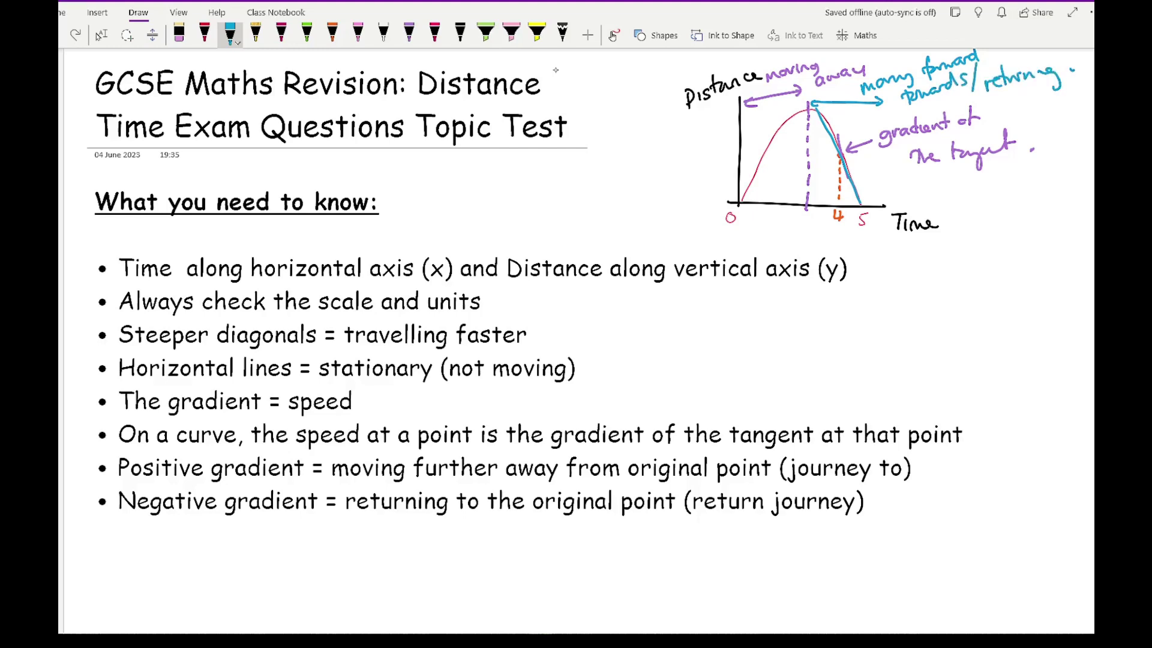
click(101, 35)
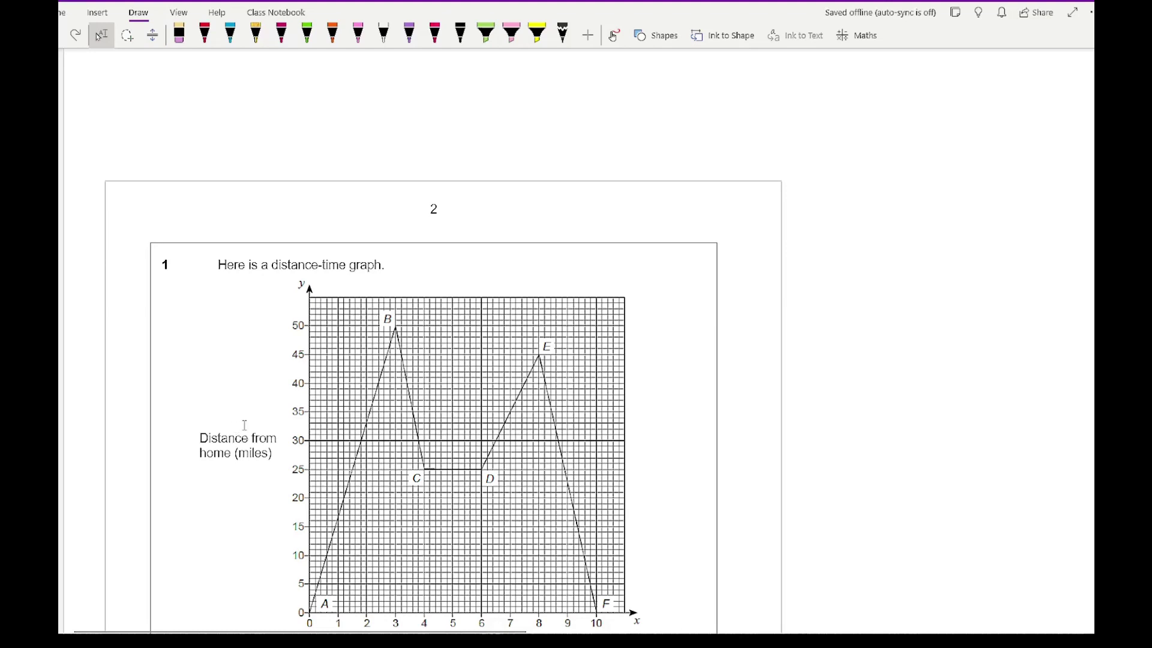
Scroll to question 1's graph and part (a) statements, then open the blue pen's colour options.
scroll(244, 424, down, 2)
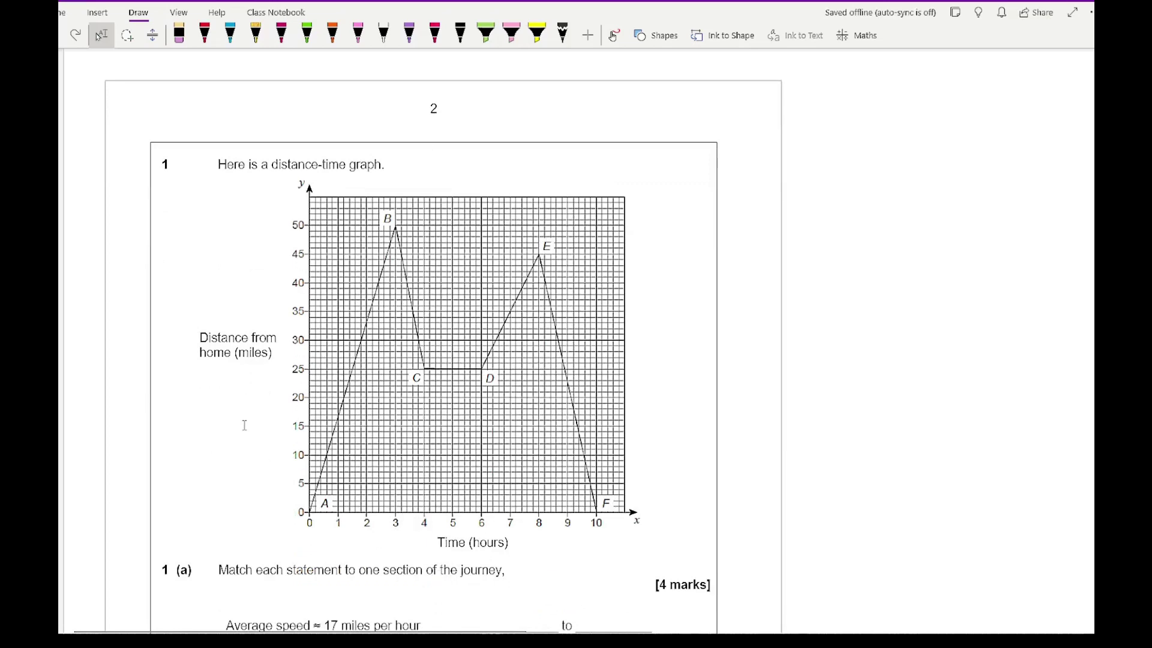
scroll(244, 424, down, 2)
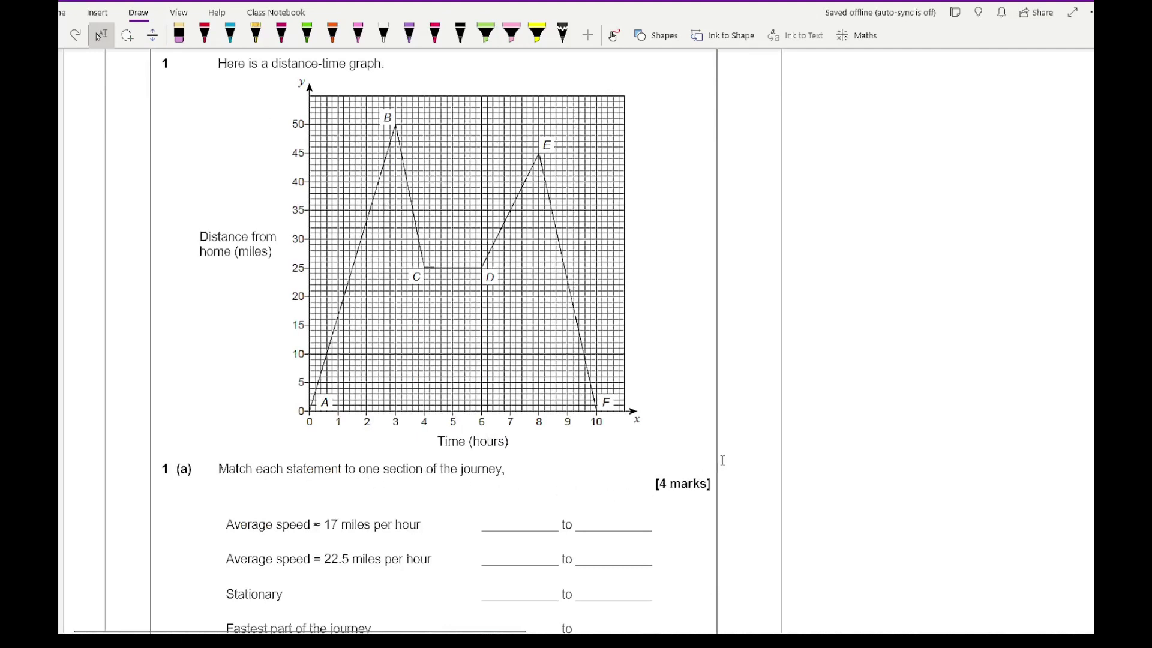
scroll(249, 562, down, 2)
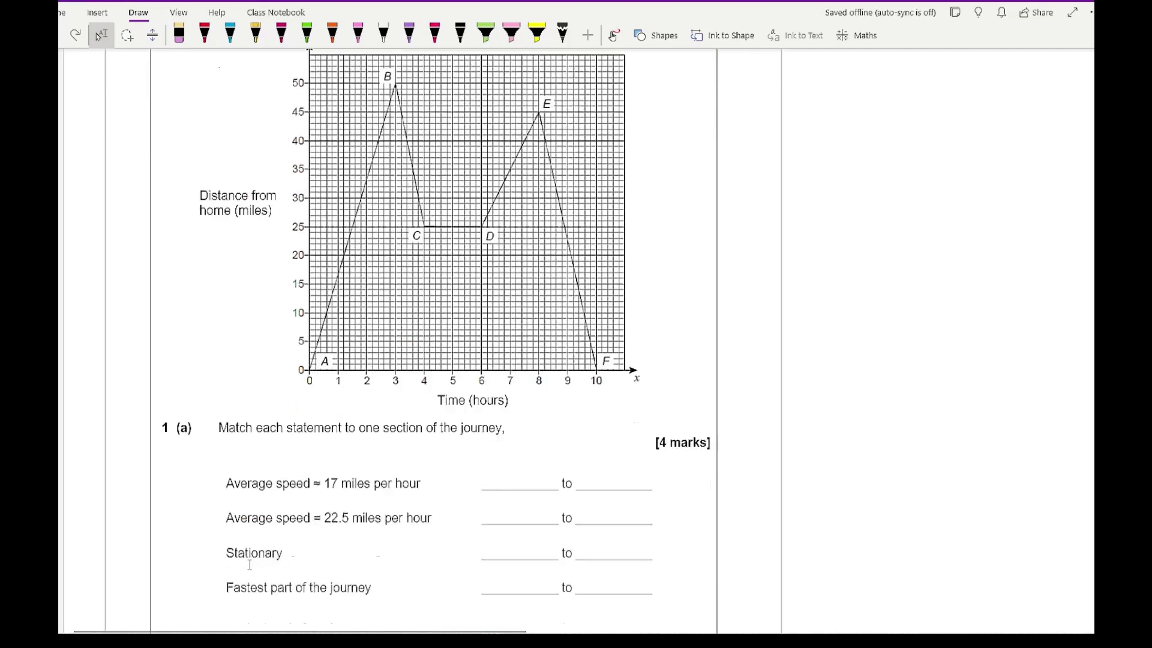
scroll(286, 559, up, 2)
scroll(286, 559, down, 2)
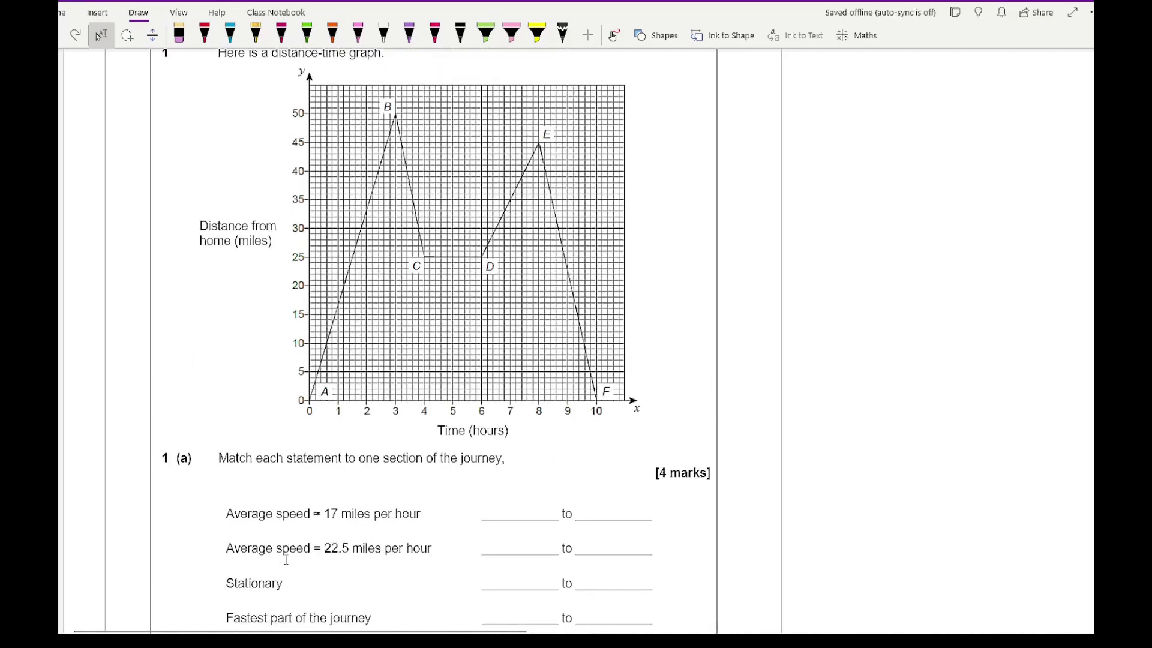
scroll(280, 550, down, 2)
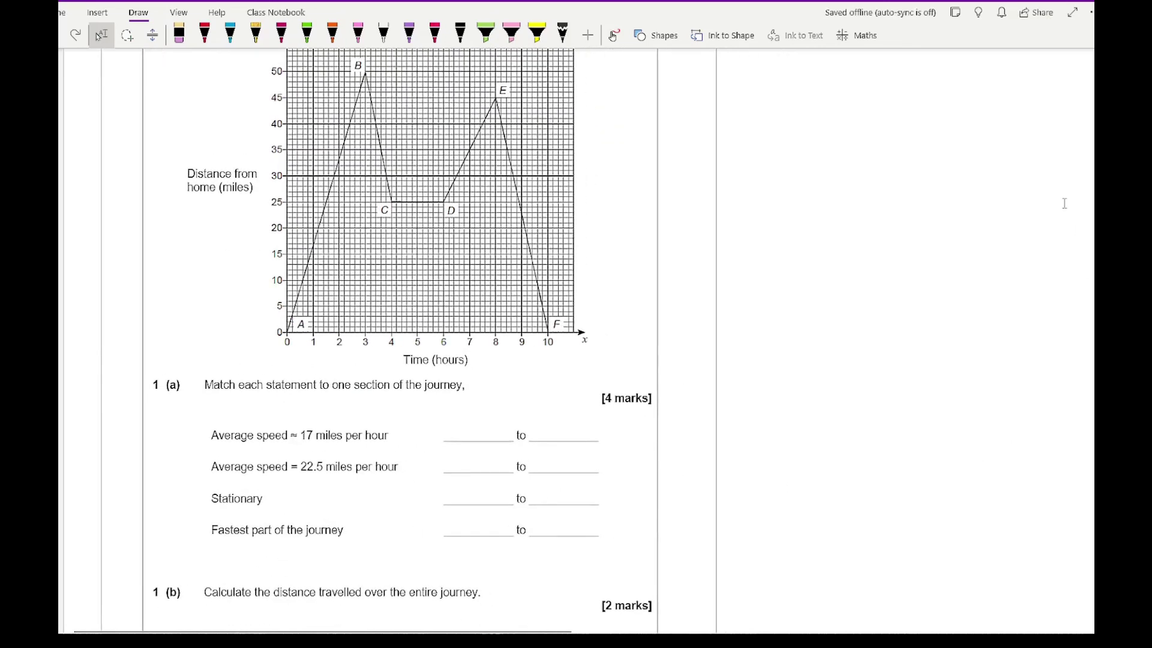
scroll(402, 335, up, 1)
scroll(402, 335, up, 3)
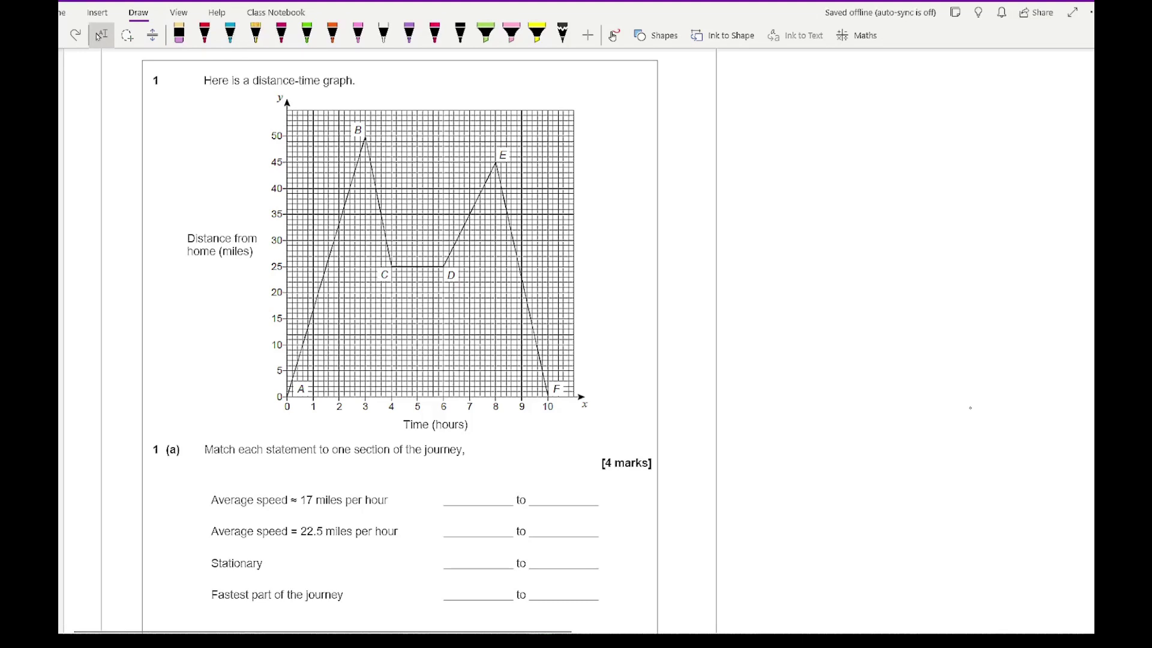
click(230, 34)
click(230, 34)
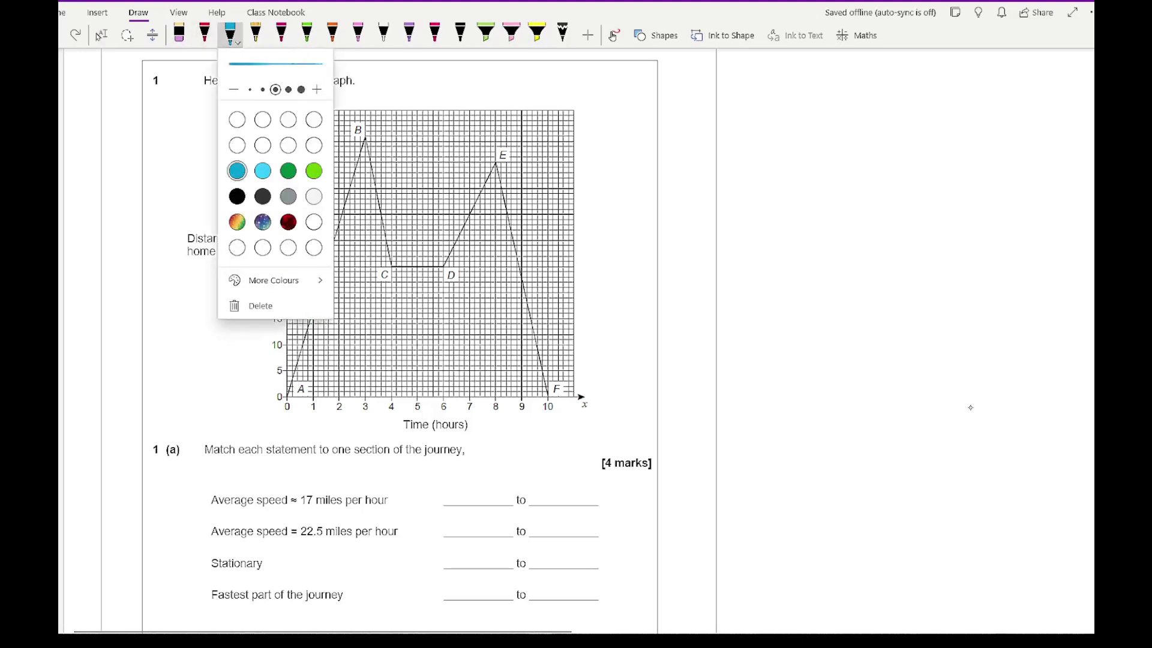
Trace B–C in red and write its speed working, 25mph, beside an arrow.
click(969, 408)
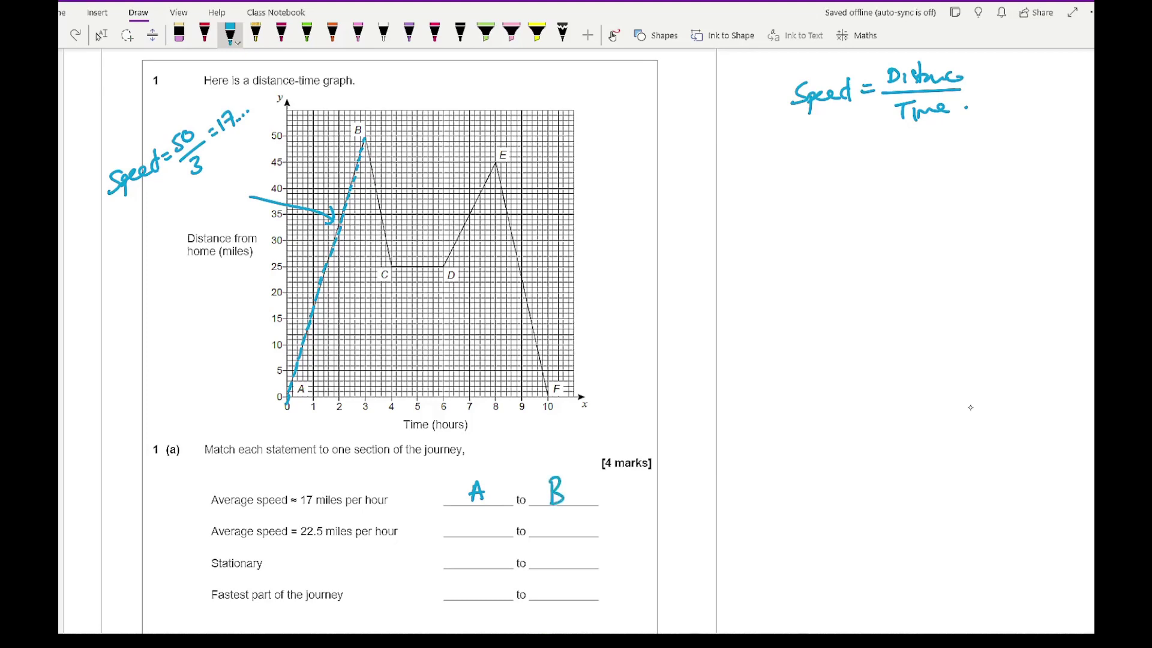
click(205, 34)
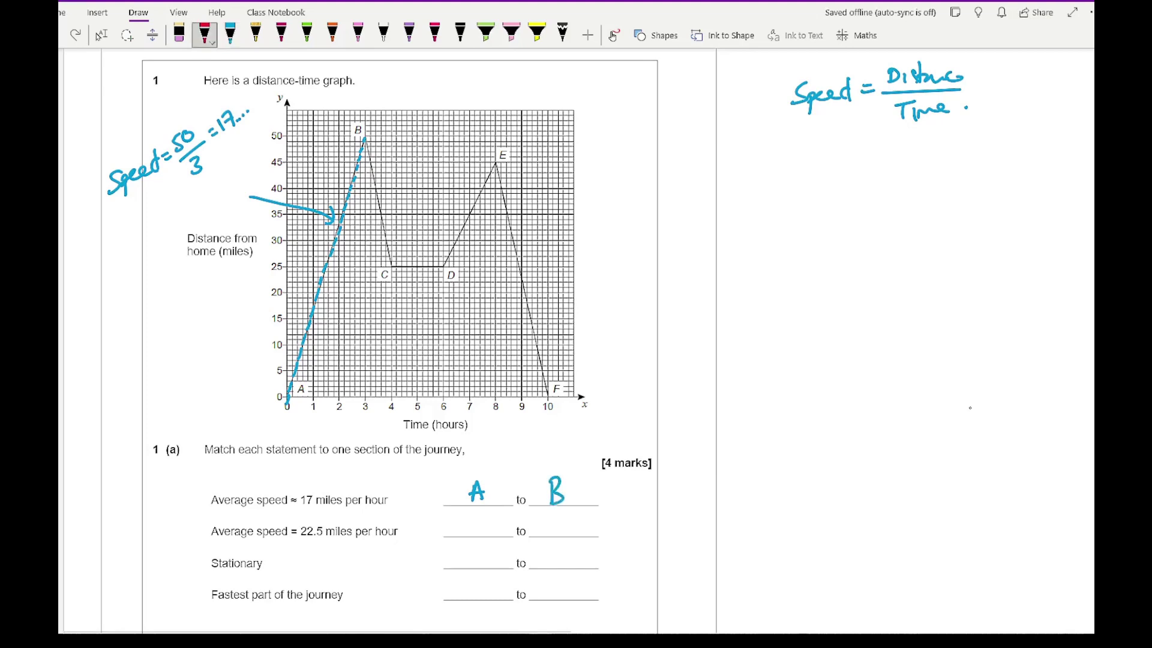
drag(369, 153, 391, 264)
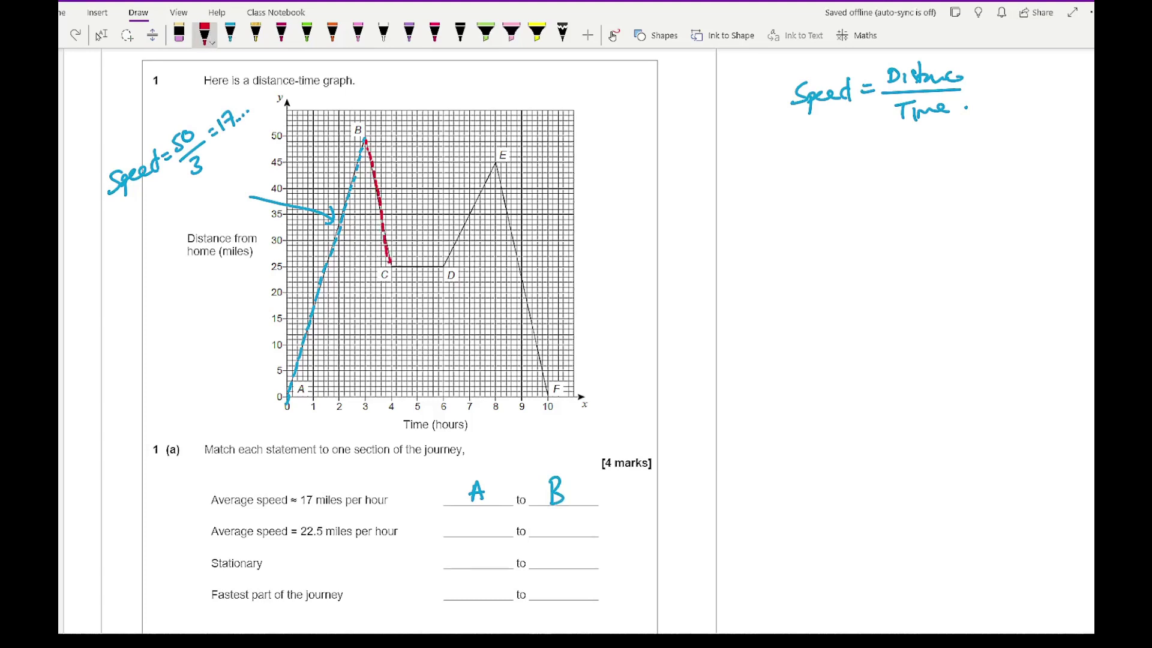
drag(378, 157, 423, 113)
drag(423, 113, 434, 107)
drag(388, 154, 378, 157)
drag(437, 82, 448, 93)
drag(456, 74, 451, 91)
mouse_move(439, 102)
mouse_down()
mouse_move(464, 92)
mouse_move(455, 111)
mouse_up()
drag(468, 86, 478, 90)
drag(478, 74, 489, 88)
mouse_move(501, 68)
mouse_down()
mouse_move(493, 84)
mouse_move(541, 55)
mouse_up()
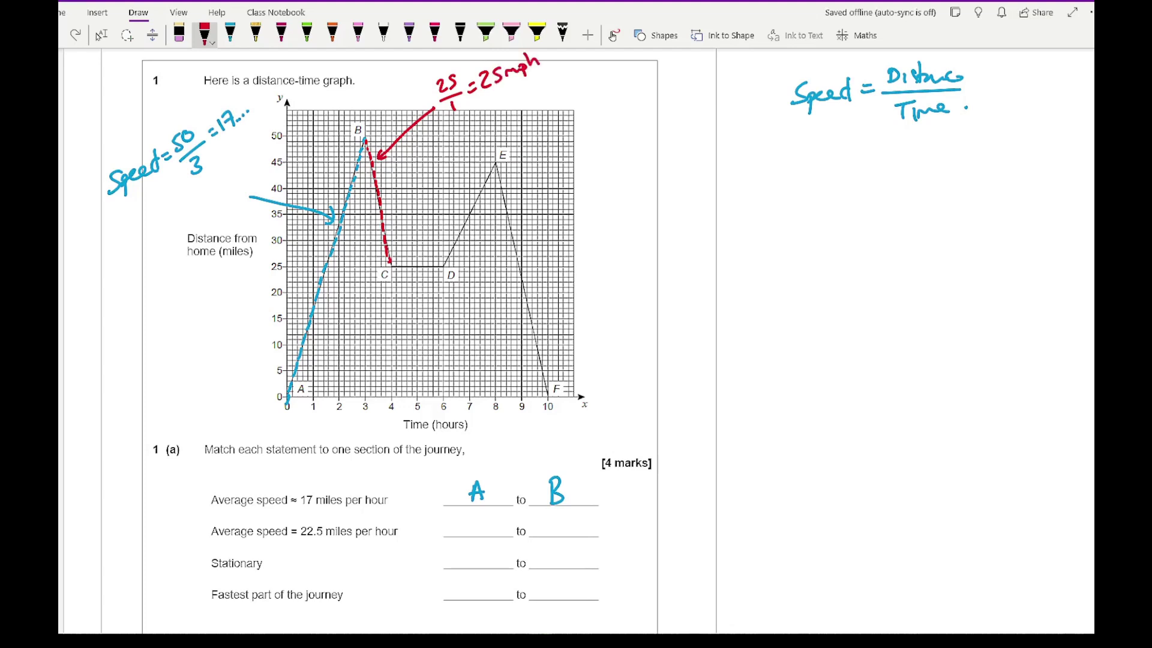
Answer the Stationary row with C to D and trace C–D in green.
click(307, 34)
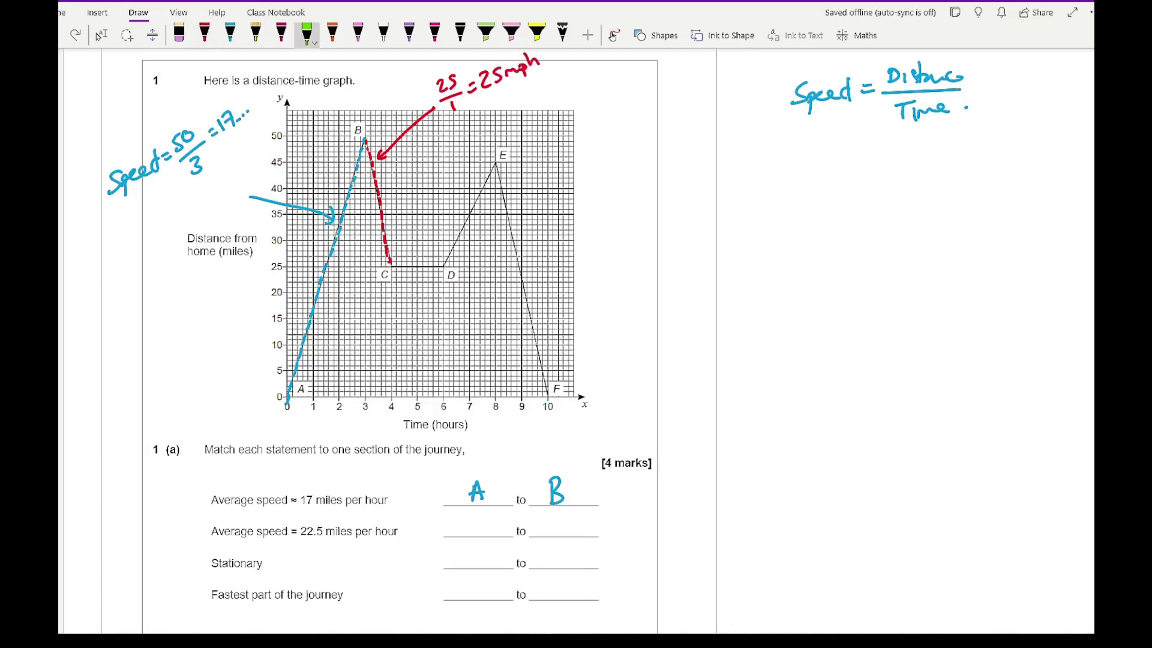
mouse_move(489, 551)
mouse_down()
mouse_move(492, 562)
mouse_move(551, 565)
mouse_up()
drag(551, 549, 552, 564)
drag(393, 265, 444, 262)
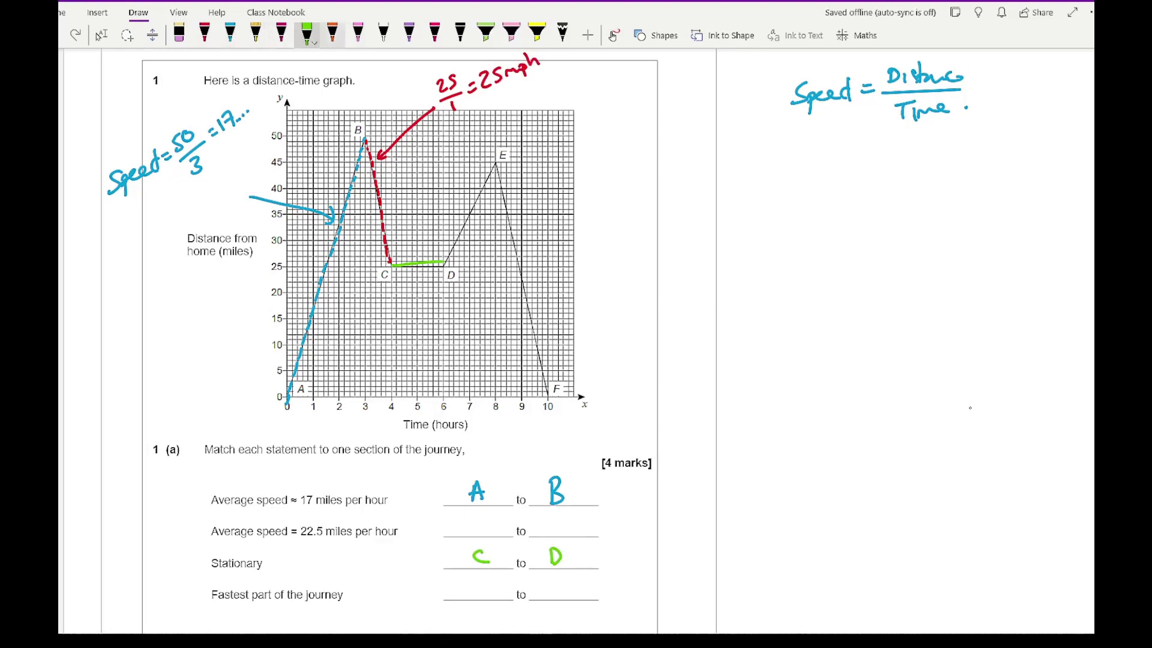
click(358, 34)
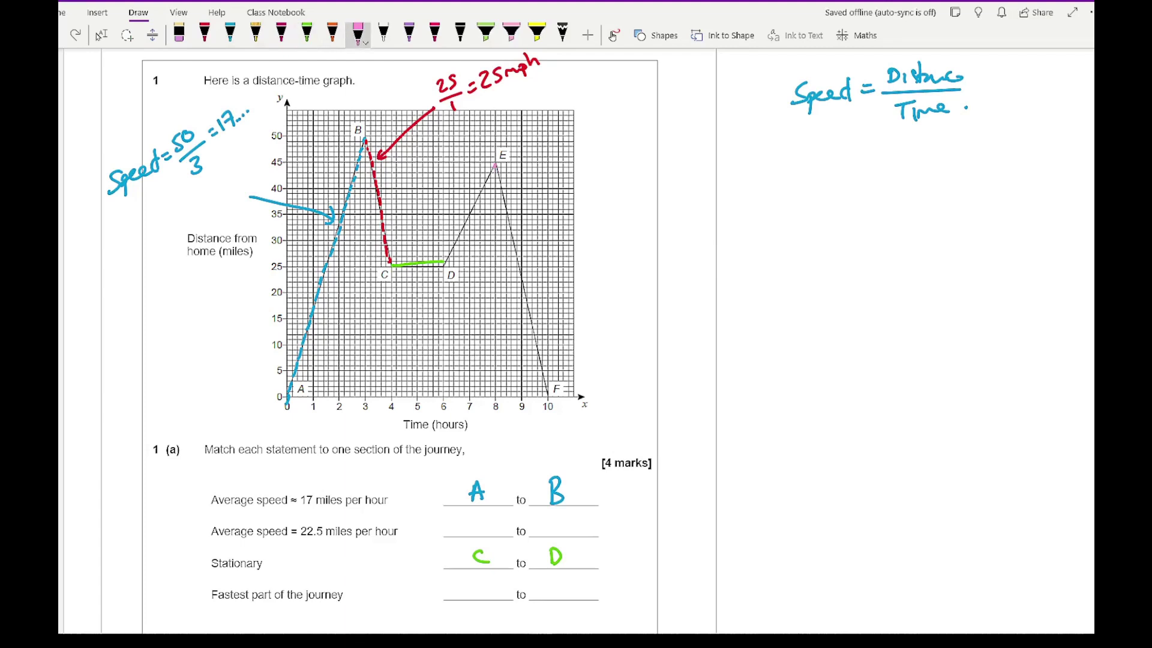
Trace D–E in pink and write its speed as 20/2 = 10 mph beside an arrow.
drag(480, 194, 444, 261)
mouse_move(474, 192)
mouse_down()
mouse_move(493, 118)
mouse_move(549, 100)
mouse_move(556, 87)
mouse_up()
mouse_move(543, 107)
mouse_down()
mouse_move(552, 84)
mouse_move(575, 90)
mouse_move(556, 108)
mouse_move(564, 116)
mouse_move(583, 79)
mouse_up()
drag(573, 92, 592, 84)
mouse_move(607, 68)
mouse_down()
mouse_move(600, 80)
mouse_move(613, 71)
mouse_up()
drag(616, 76, 643, 59)
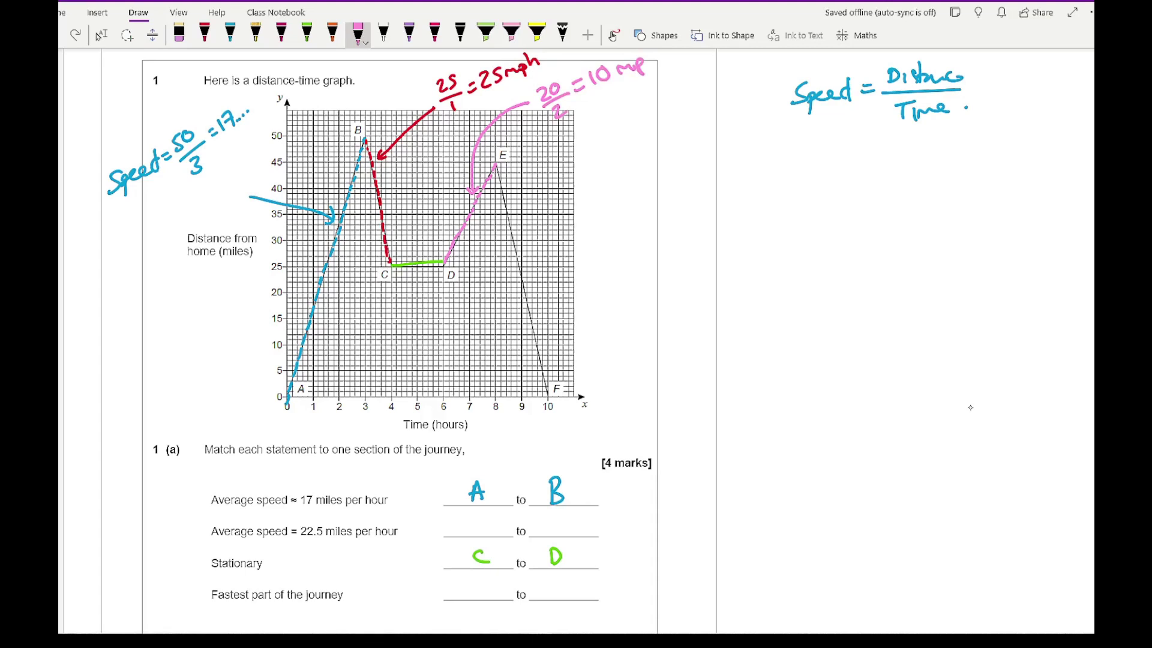
Dash over E–F in purple and write its speed as 45/2 = 22.5mph.
click(409, 34)
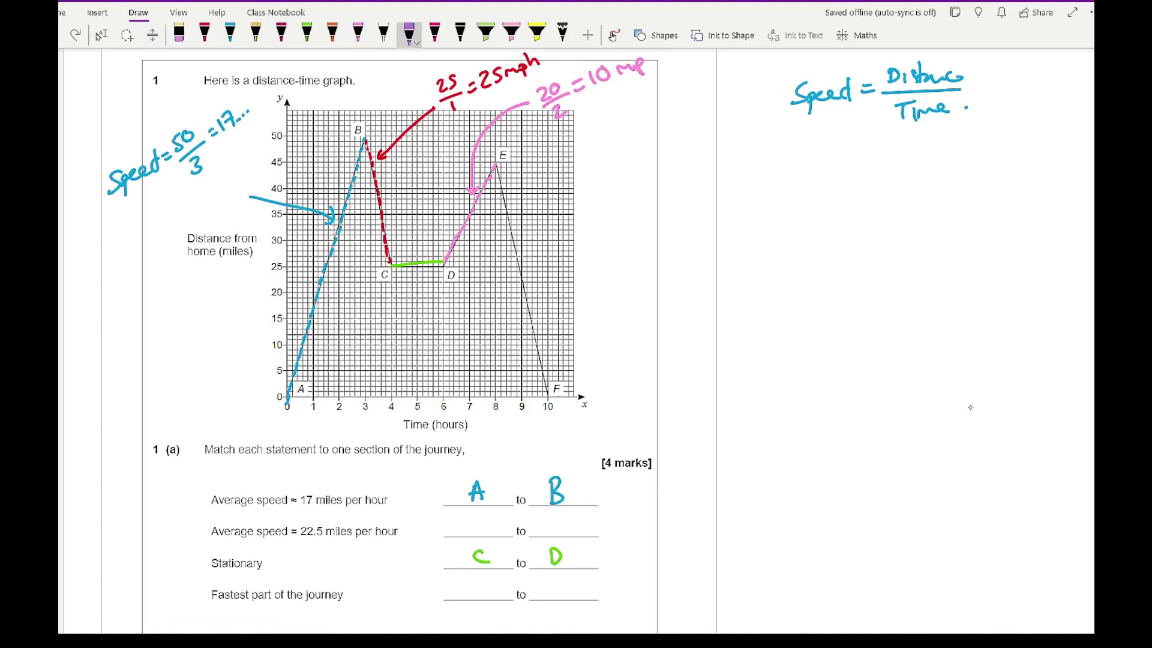
drag(517, 240, 548, 398)
drag(539, 262, 542, 268)
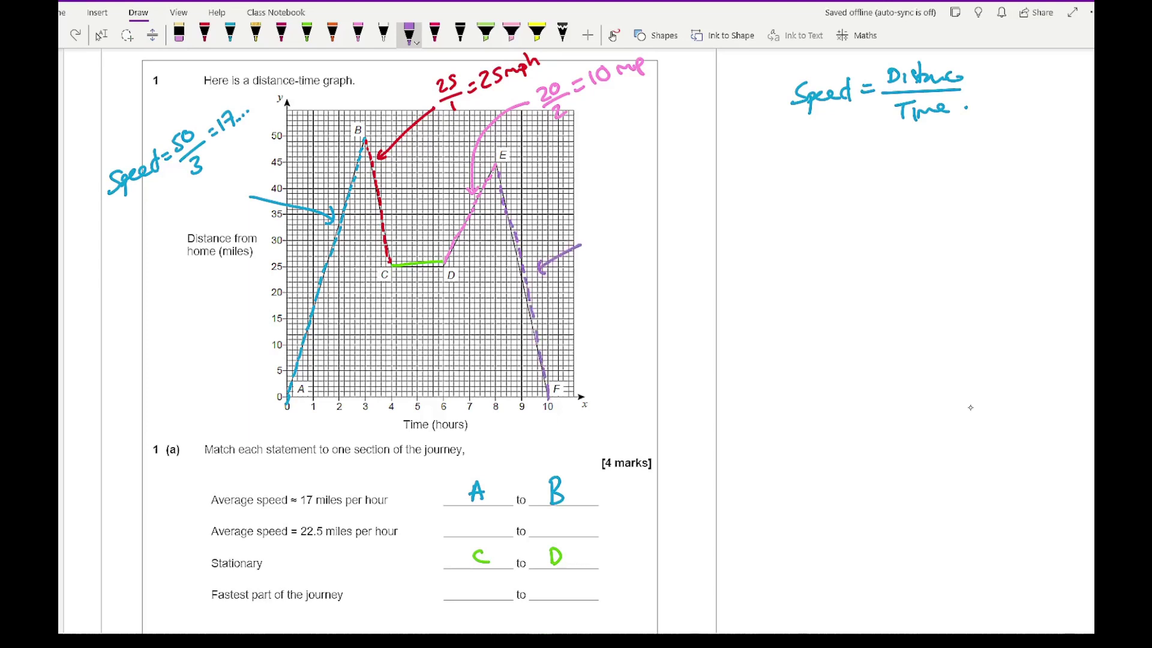
drag(590, 230, 598, 243)
drag(612, 224, 604, 242)
mouse_move(592, 257)
mouse_down()
mouse_move(623, 244)
mouse_move(602, 261)
mouse_move(616, 270)
mouse_move(641, 240)
mouse_up()
drag(644, 227, 660, 238)
drag(657, 223, 671, 237)
drag(680, 223, 681, 224)
mouse_move(694, 213)
mouse_down()
mouse_move(687, 229)
mouse_move(697, 211)
mouse_up()
mouse_move(694, 226)
mouse_down()
mouse_move(706, 217)
mouse_move(708, 229)
mouse_up()
drag(707, 218, 719, 211)
drag(719, 205, 729, 210)
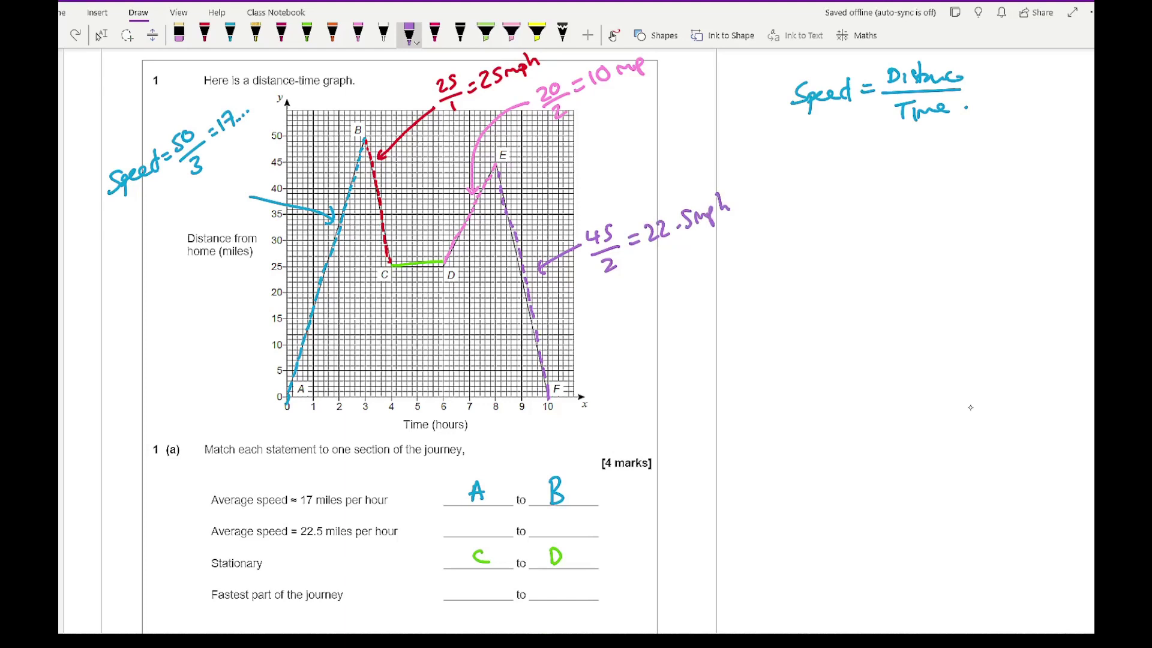
Answer E to F for the 22.5 mph row and B to C for the fastest part.
mouse_move(474, 515)
mouse_down()
mouse_move(486, 533)
mouse_move(484, 513)
mouse_up()
drag(474, 523, 483, 522)
mouse_move(553, 517)
mouse_down()
mouse_move(552, 534)
mouse_move(564, 516)
mouse_up()
drag(555, 524, 563, 523)
click(332, 34)
drag(482, 577, 482, 599)
mouse_move(567, 580)
mouse_down()
mouse_move(558, 580)
mouse_move(571, 596)
mouse_up()
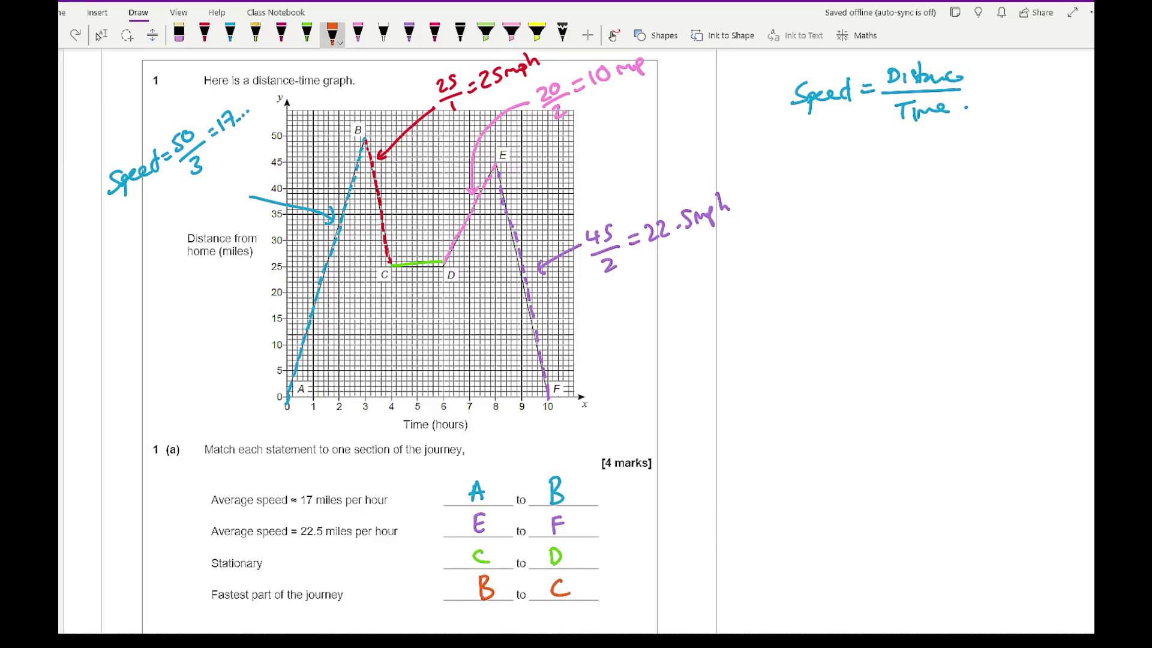
click(101, 35)
click(534, 618)
scroll(312, 554, down, 3)
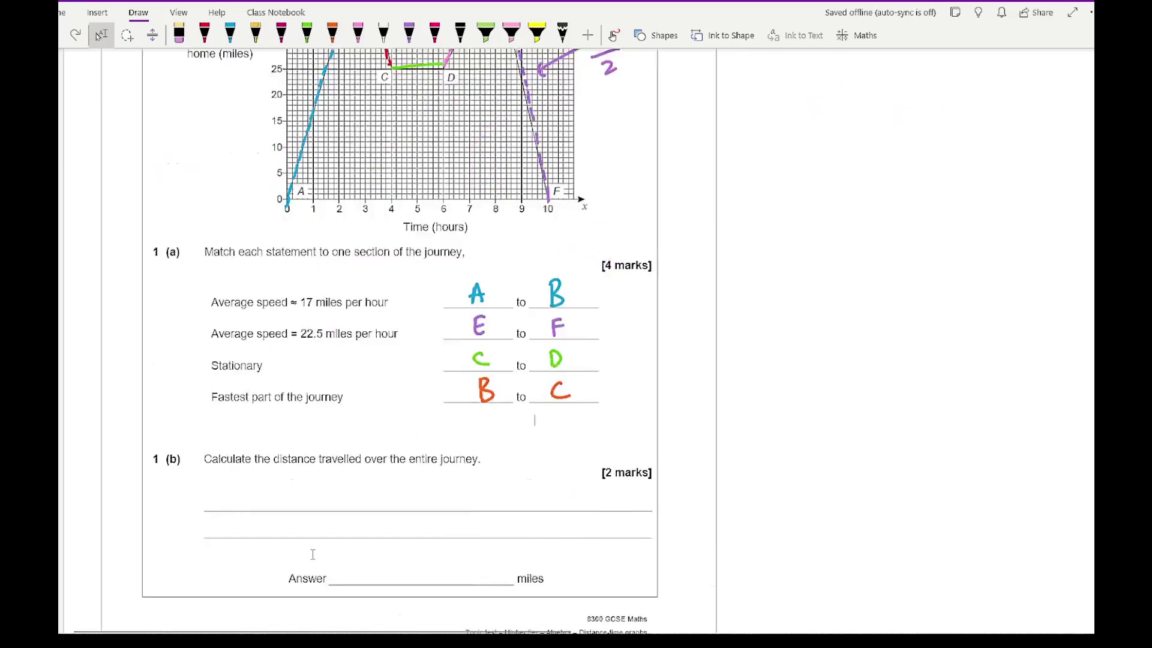
Label A–B, B–C and C–D with boxed distances 50, 25 and 0.
scroll(313, 554, down, 2)
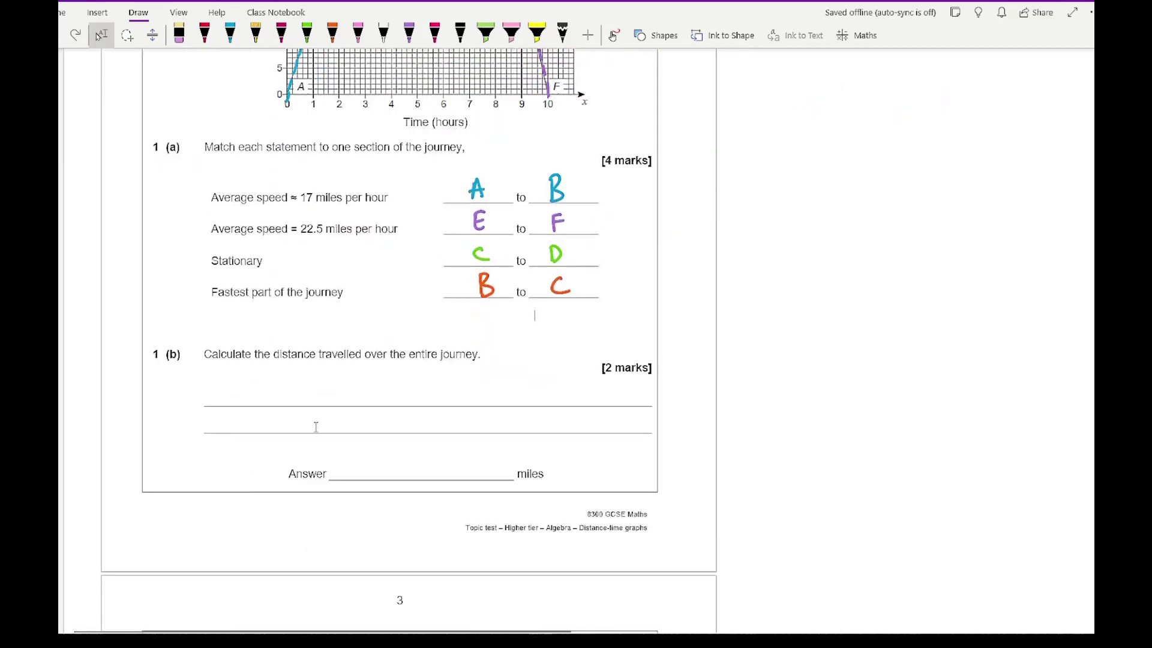
scroll(316, 426, up, 3)
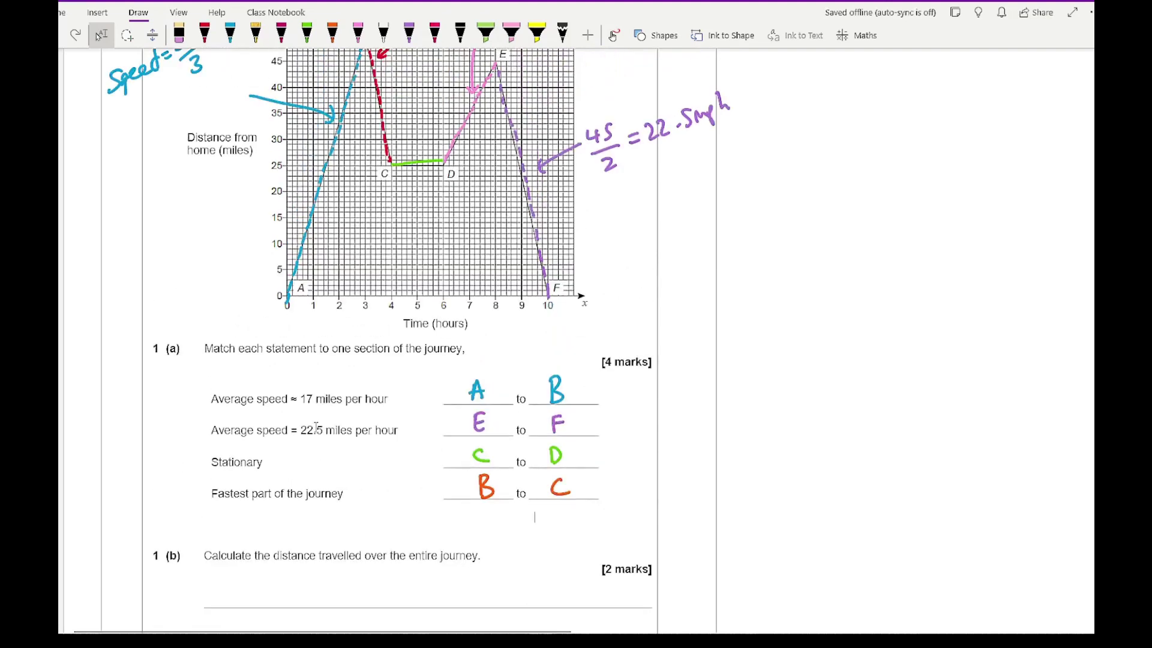
scroll(316, 427, up, 2)
click(230, 35)
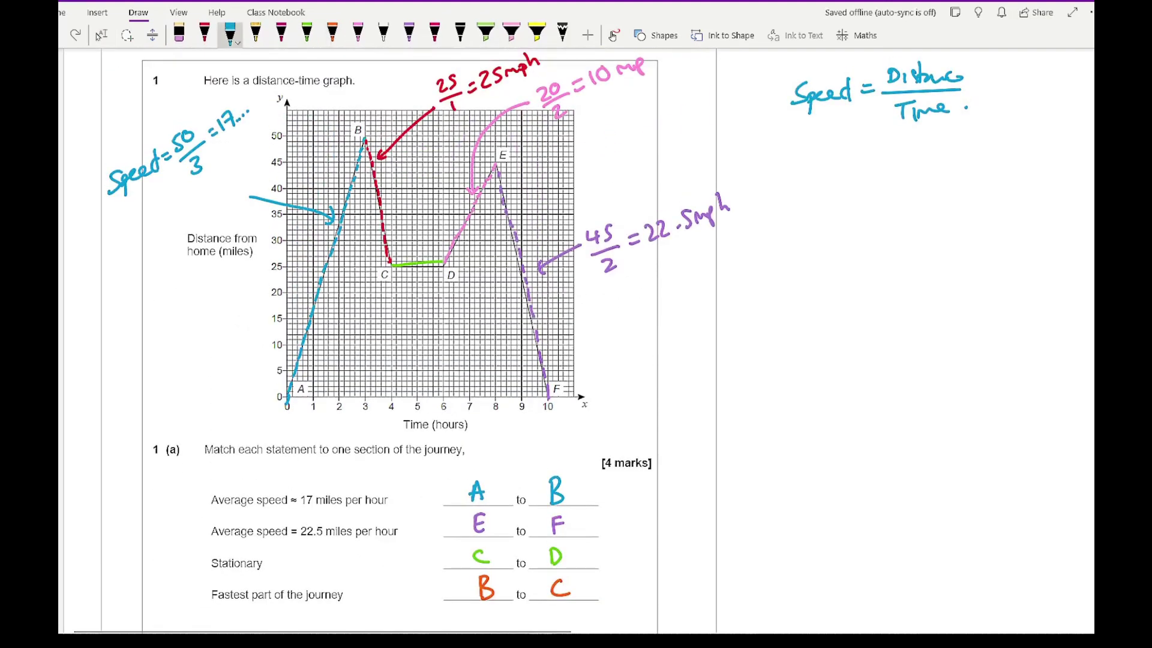
mouse_move(322, 324)
mouse_down()
mouse_move(321, 341)
mouse_move(337, 340)
mouse_move(344, 354)
mouse_move(363, 338)
mouse_move(334, 361)
mouse_move(339, 327)
mouse_up()
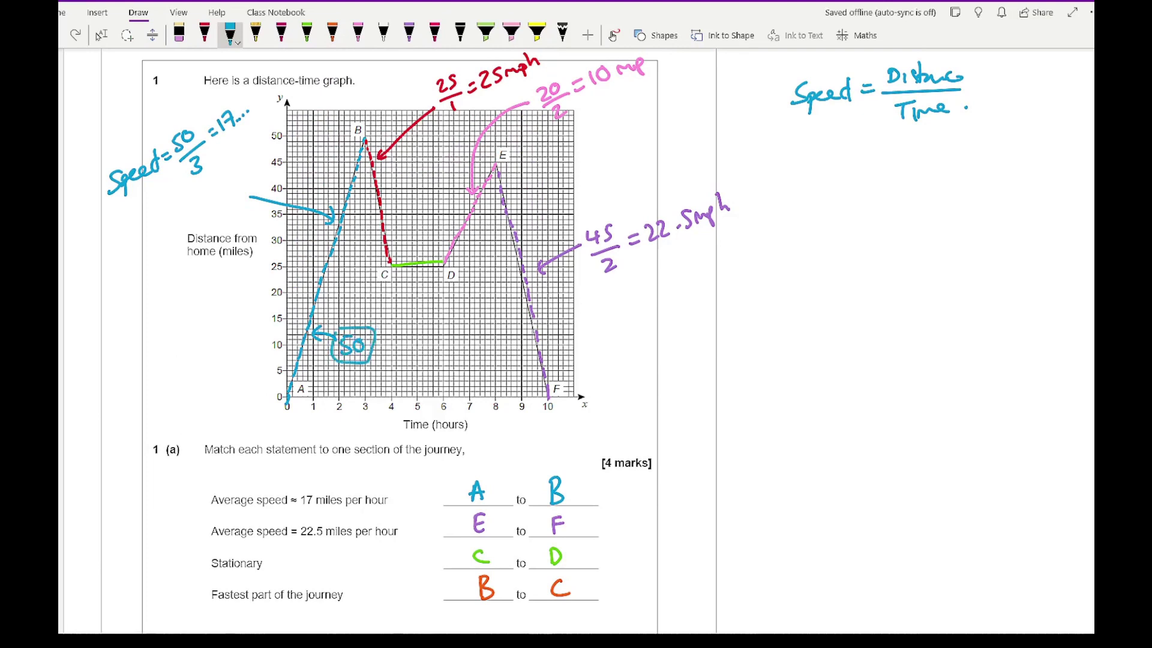
click(435, 34)
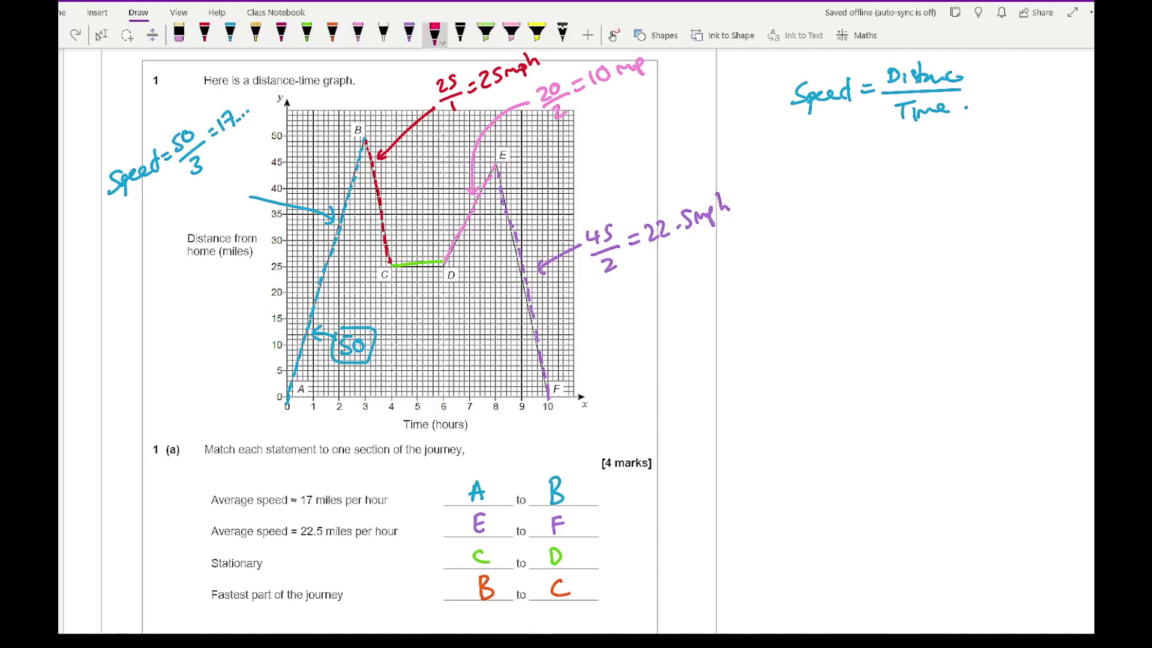
mouse_move(388, 191)
mouse_down()
mouse_move(399, 206)
mouse_move(389, 213)
mouse_move(385, 181)
mouse_up()
click(306, 34)
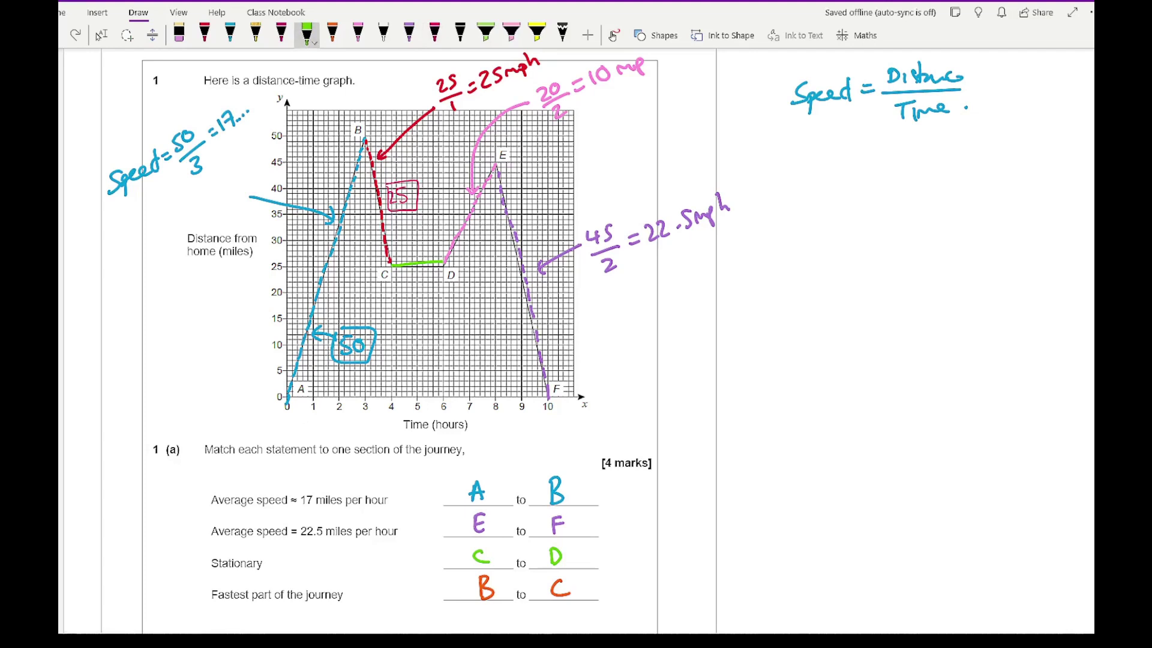
mouse_move(420, 283)
mouse_down()
mouse_move(407, 291)
mouse_move(409, 275)
mouse_up()
Add a boxed 20 beside D–E and a boxed 45 beside E–F.
click(358, 35)
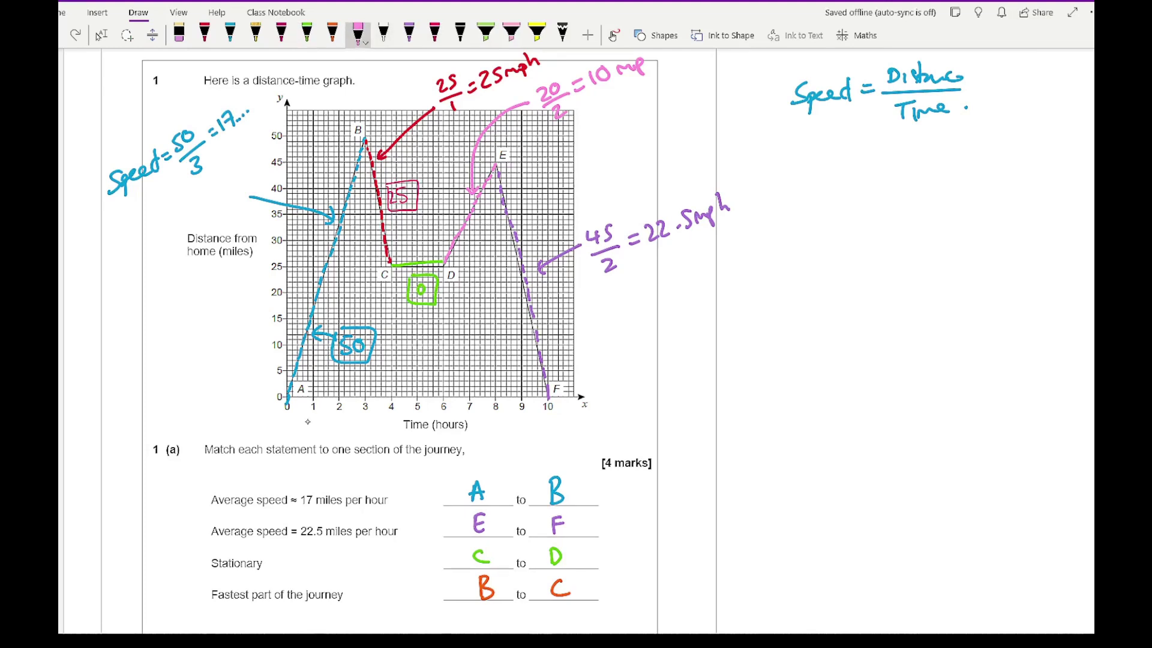
mouse_move(470, 243)
mouse_down()
mouse_move(498, 263)
mouse_move(496, 236)
mouse_up()
click(409, 35)
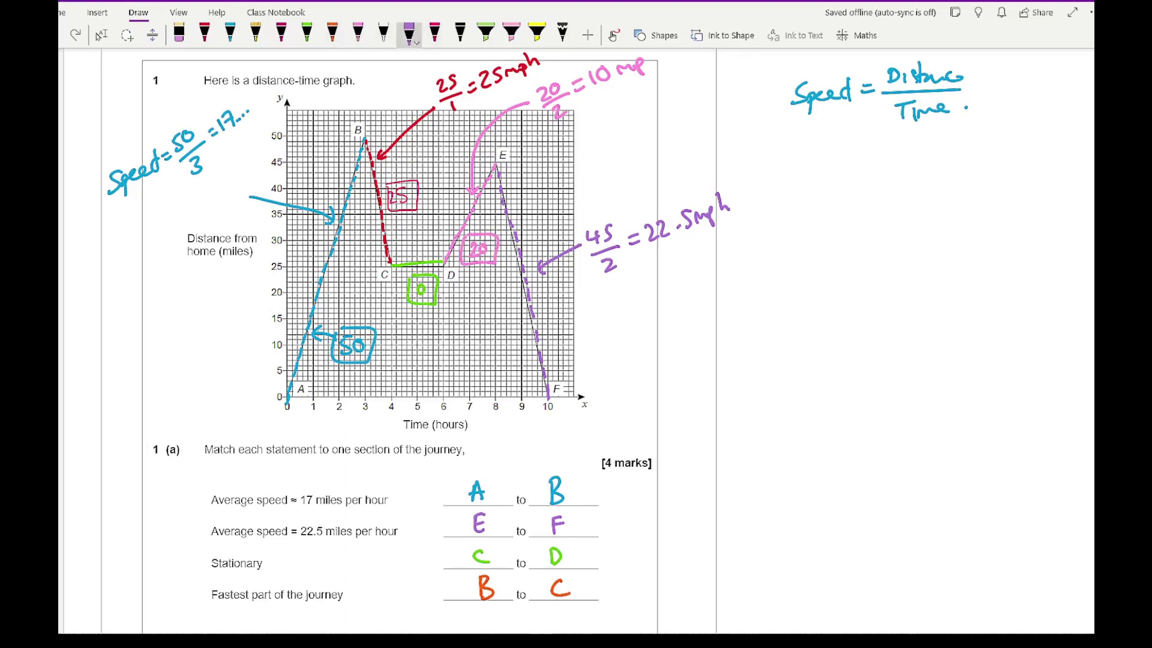
mouse_move(556, 334)
mouse_down()
mouse_move(558, 347)
mouse_move(567, 340)
mouse_up()
drag(579, 330, 585, 352)
mouse_move(590, 331)
mouse_down()
mouse_move(601, 330)
mouse_move(612, 363)
mouse_move(569, 322)
mouse_up()
click(101, 35)
scroll(328, 459, down, 5)
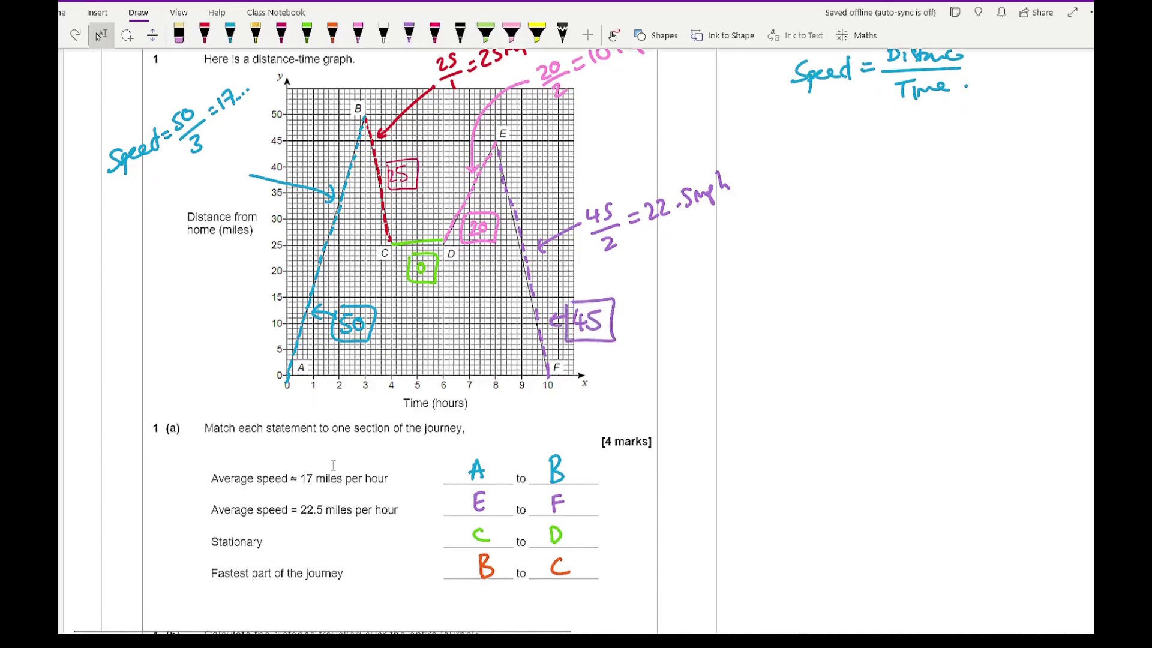
Write the 1(b) working 50 + 25 + 20 + 45 in purple.
click(409, 35)
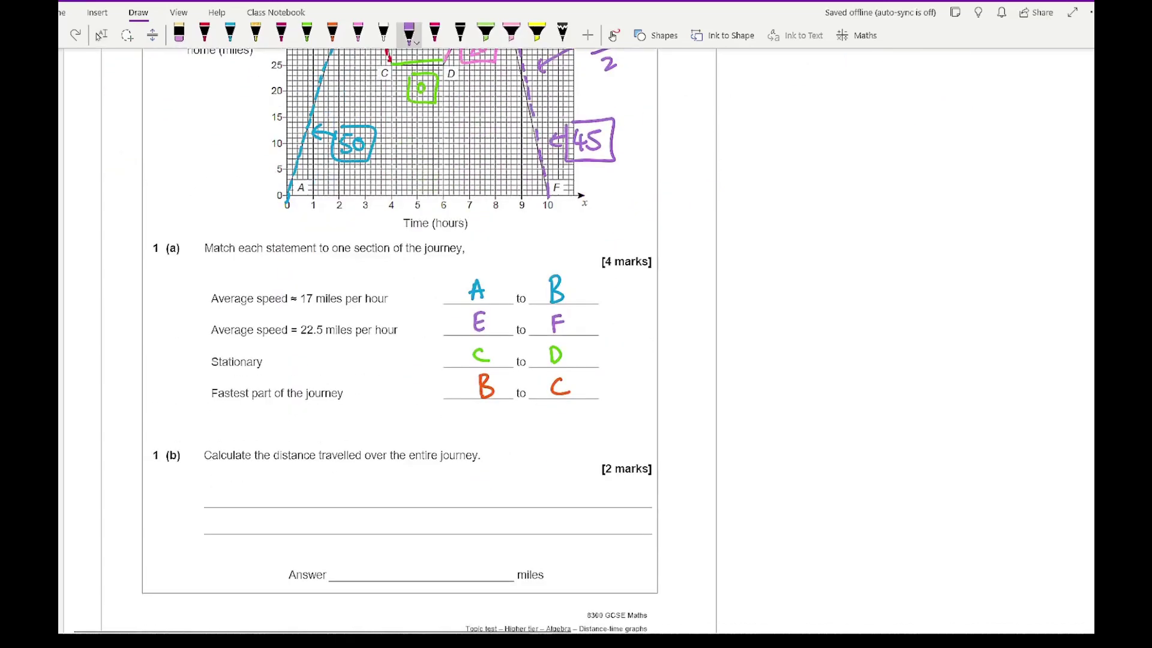
mouse_move(239, 486)
mouse_down()
mouse_move(229, 504)
mouse_move(250, 490)
mouse_move(290, 494)
mouse_up()
mouse_move(282, 484)
mouse_down()
mouse_move(281, 505)
mouse_move(315, 503)
mouse_up()
mouse_move(334, 478)
mouse_down()
mouse_move(324, 499)
mouse_move(378, 489)
mouse_move(366, 502)
mouse_up()
mouse_move(384, 486)
mouse_down()
mouse_move(388, 510)
mouse_move(407, 488)
mouse_move(444, 493)
mouse_up()
mouse_move(434, 483)
mouse_down()
mouse_move(433, 502)
mouse_move(471, 497)
mouse_up()
drag(463, 486, 463, 504)
Write the 140 miles total on the Answer line and scroll to question 2.
click(409, 35)
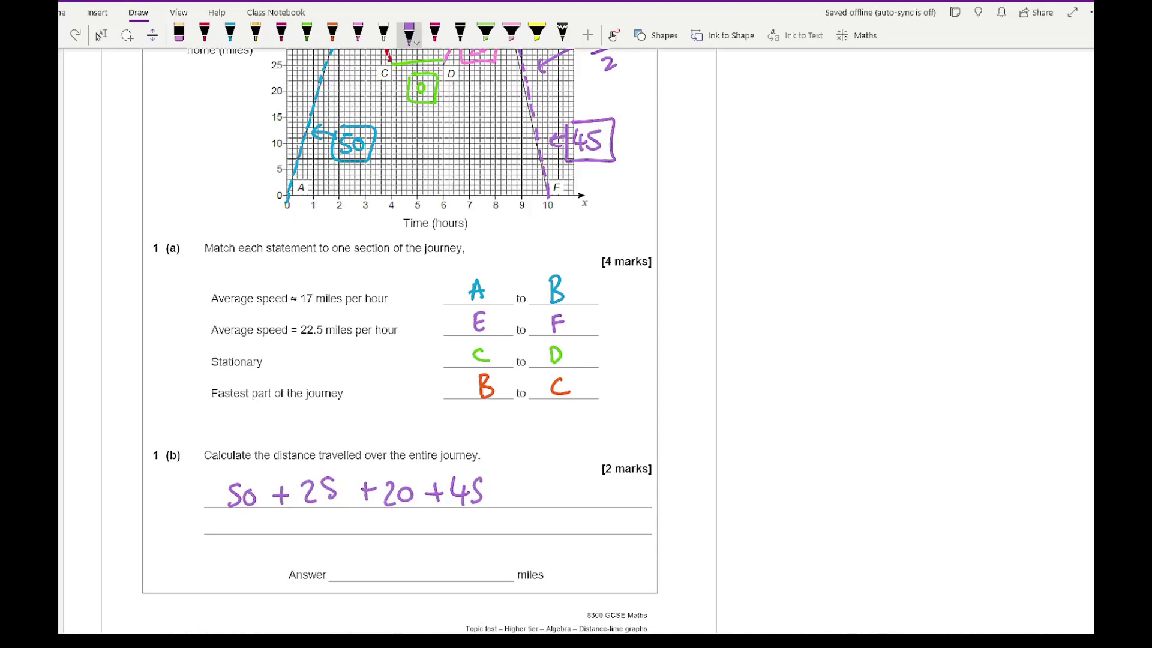
mouse_move(432, 546)
mouse_down()
mouse_move(431, 568)
mouse_move(462, 567)
mouse_up()
mouse_move(456, 552)
mouse_down()
mouse_move(456, 572)
mouse_move(471, 550)
mouse_up()
click(101, 34)
scroll(509, 482, down, 10)
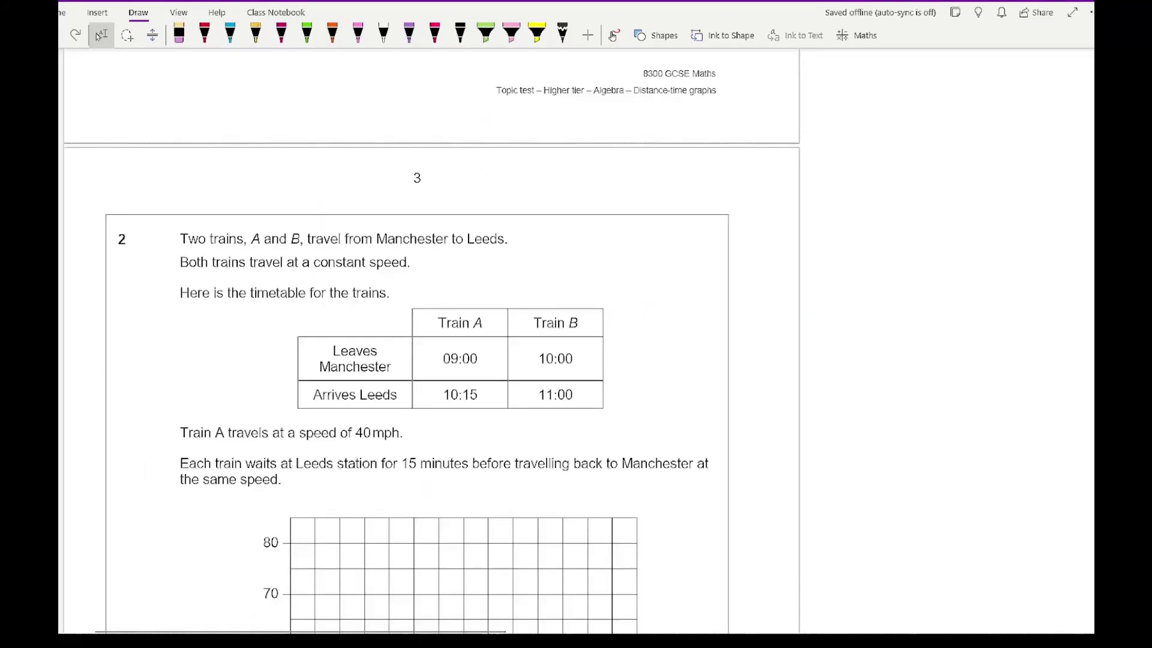